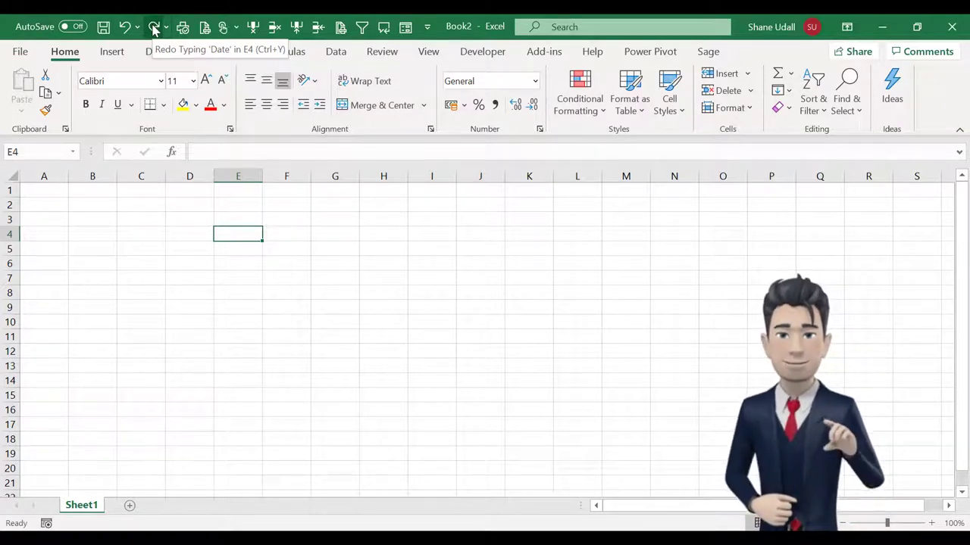
# - Redo the undone header entries Date, TransType, Customer, Ref1, Ref2, Match and Value across cells E4 to K4
pyautogui.click(153, 28)
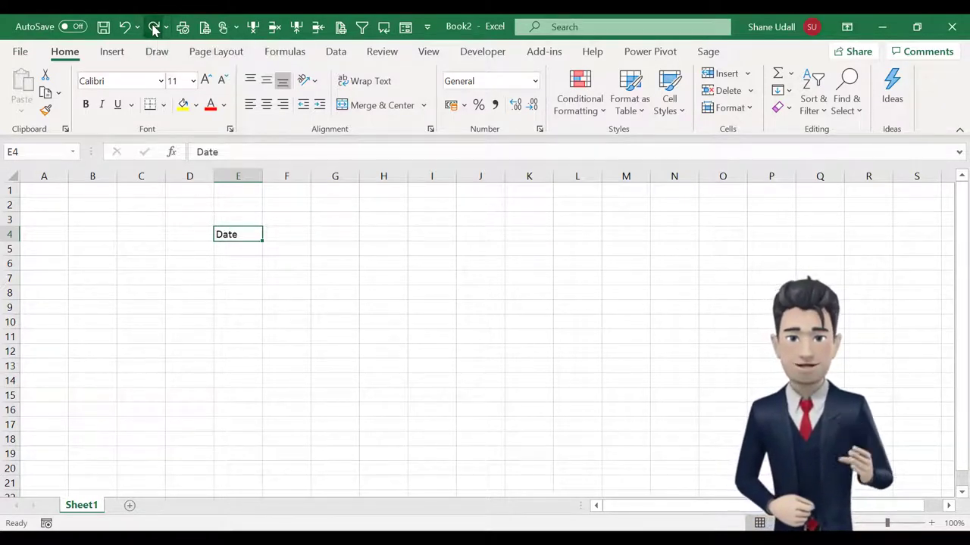
pyautogui.click(153, 28)
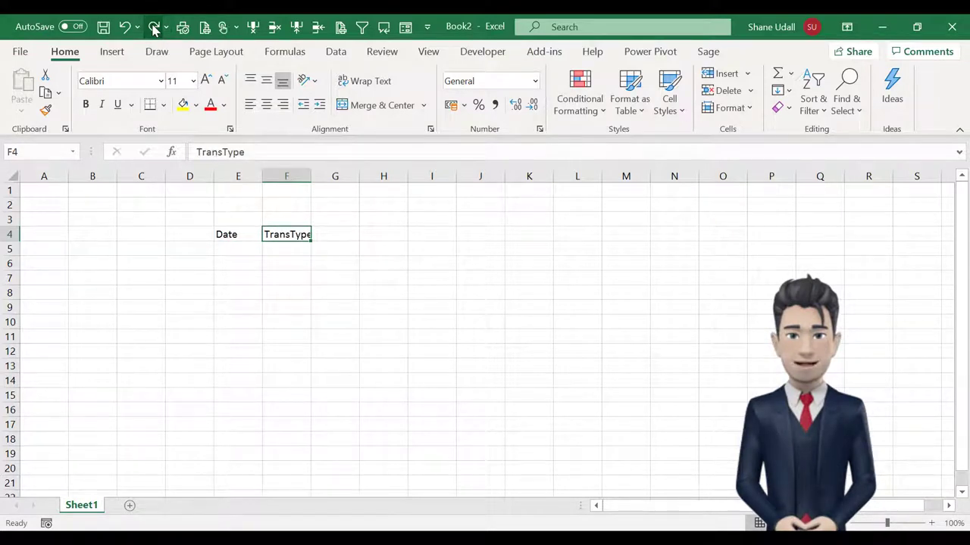
pyautogui.click(153, 27)
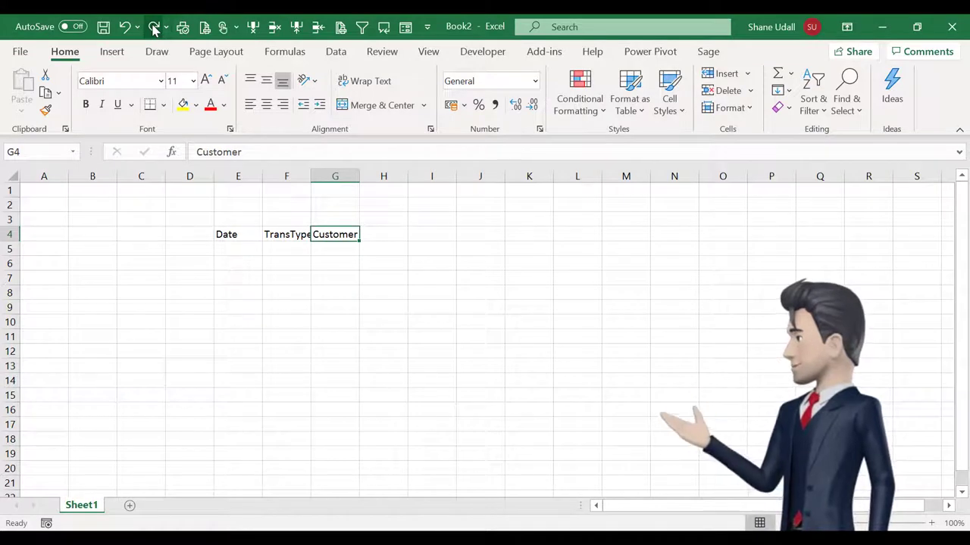
pyautogui.click(153, 28)
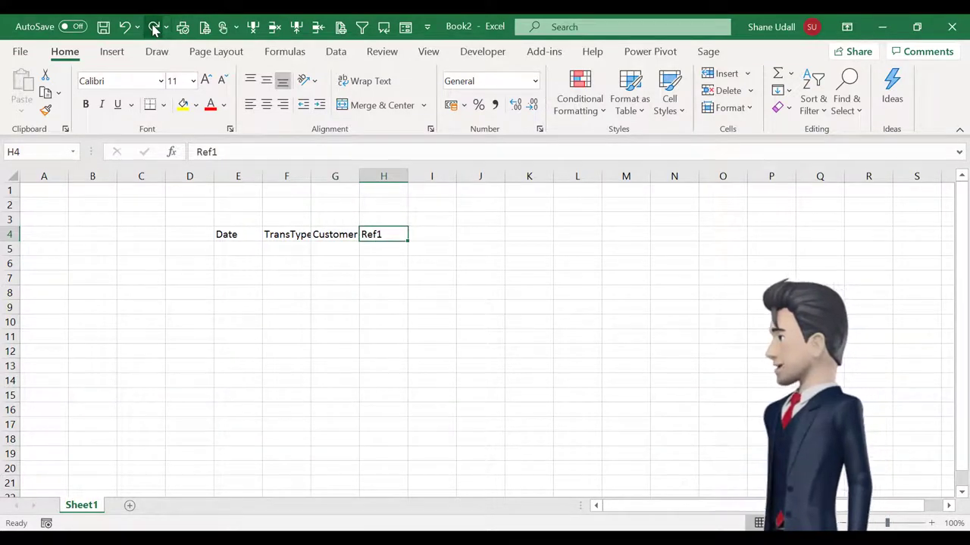
pyautogui.click(153, 27)
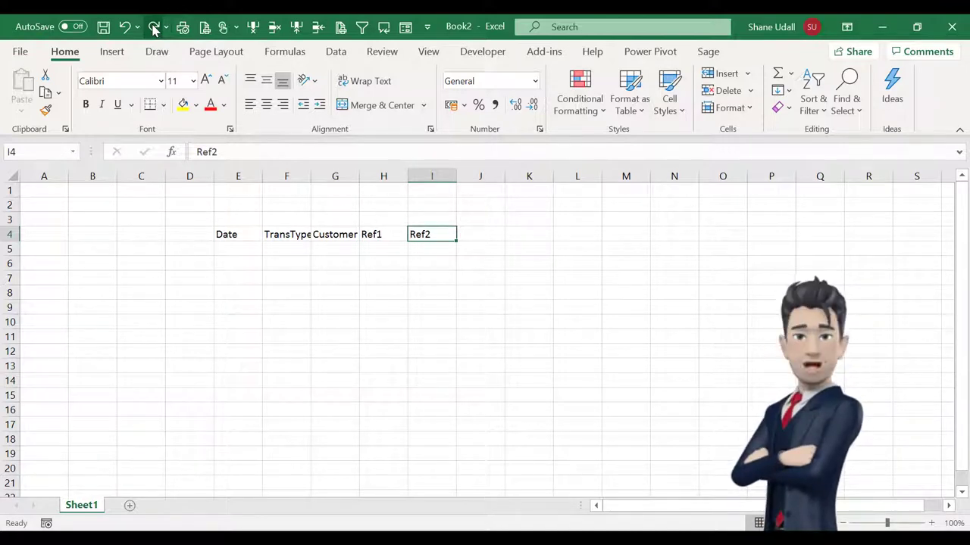
pyautogui.click(153, 28)
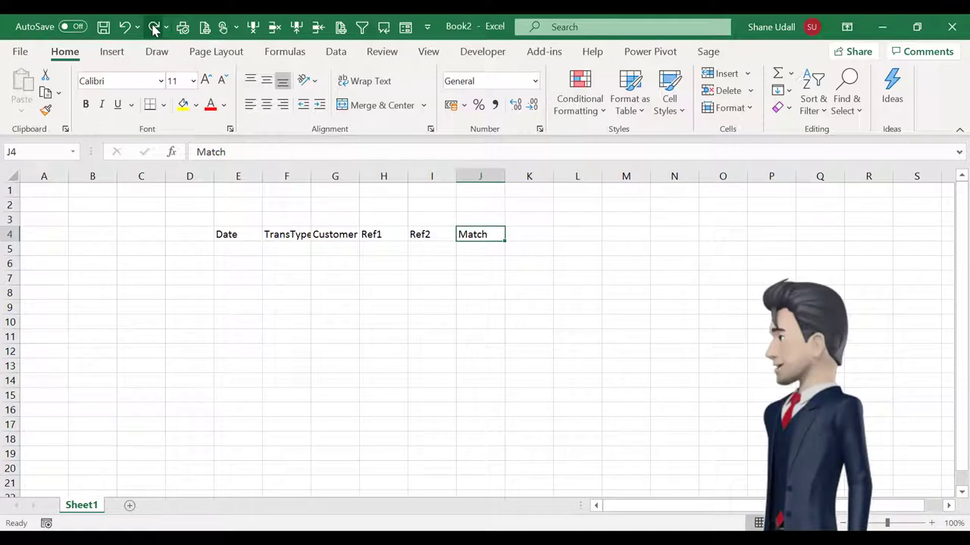
pyautogui.click(153, 27)
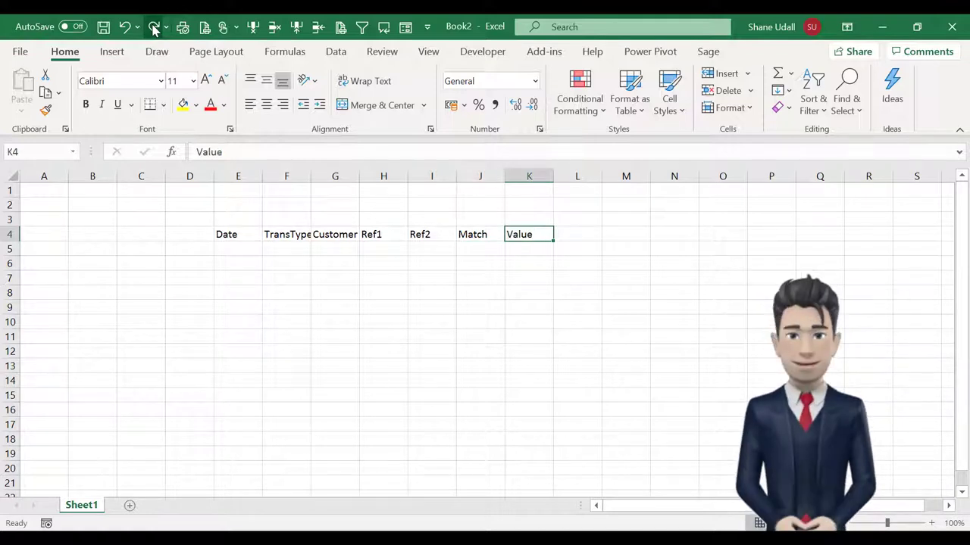
# - Create a table from range E4:K19, using the first row as its headers
pyautogui.moveTo(234, 233); pyautogui.dragTo(515, 453)
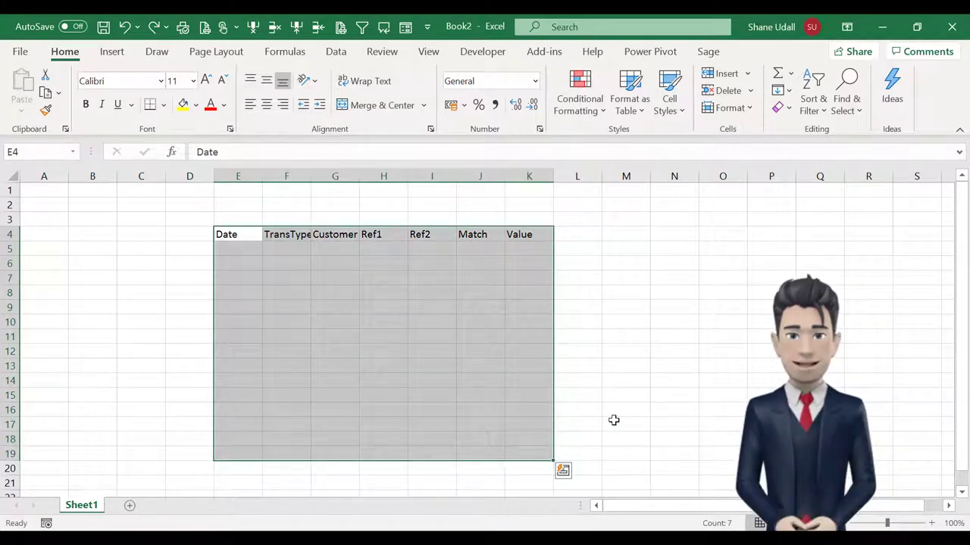
pyautogui.click(112, 54)
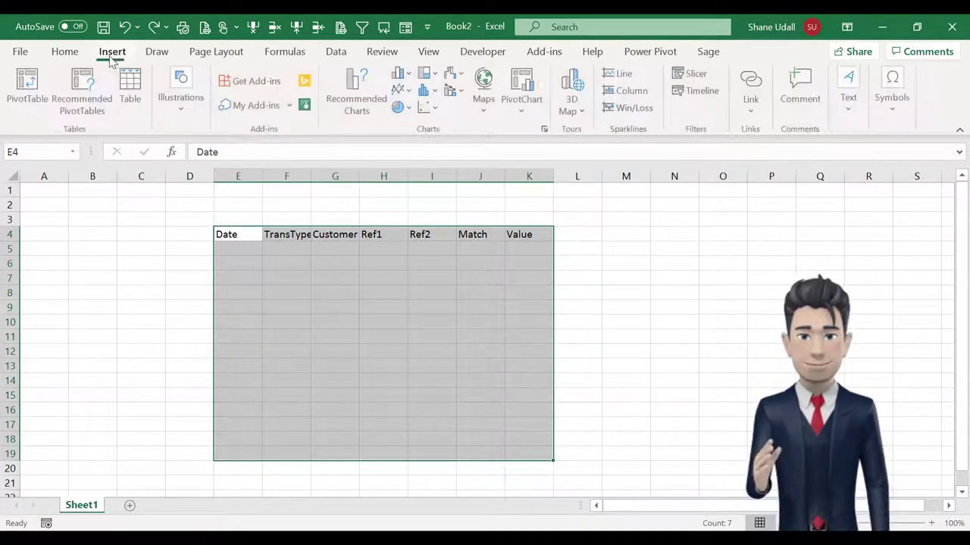
pyautogui.click(139, 110)
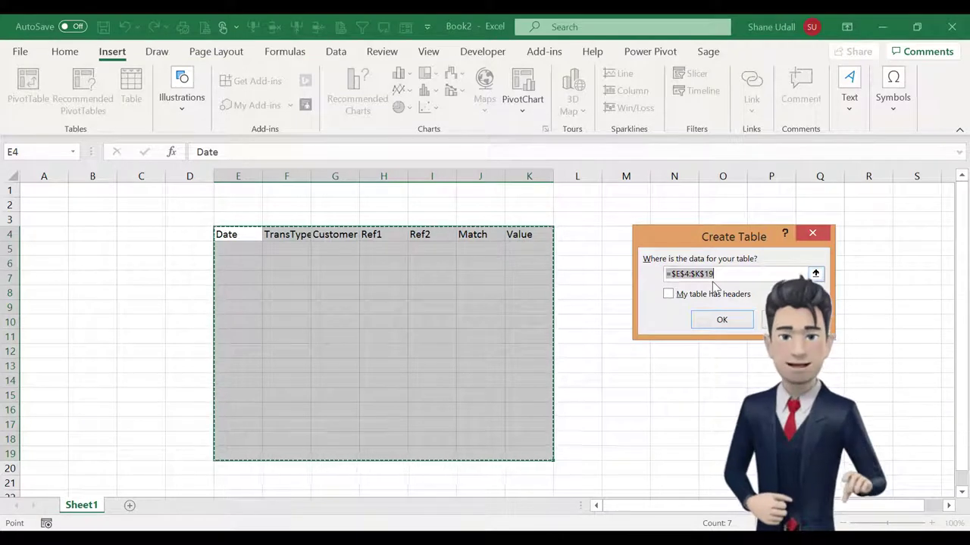
pyautogui.click(671, 295)
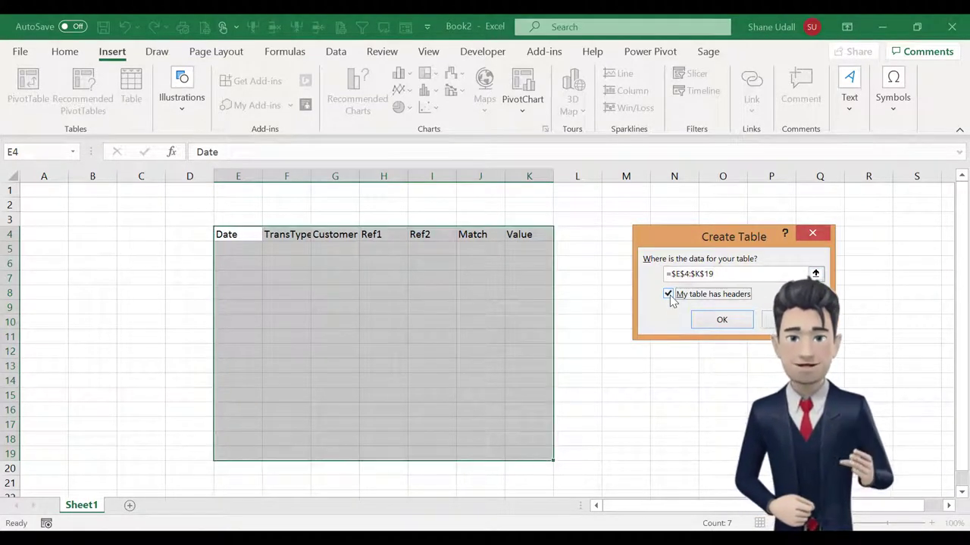
pyautogui.click(722, 321)
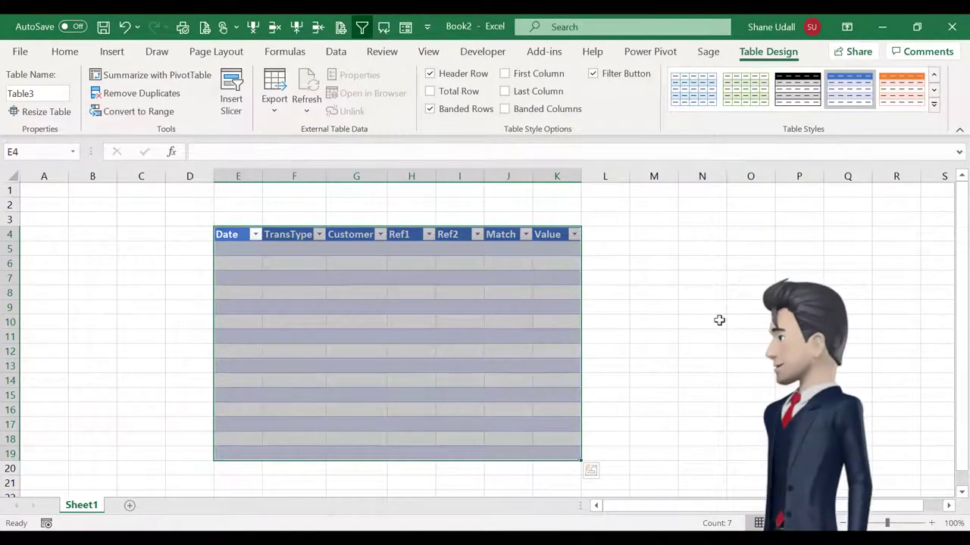
# - Add a total row to the table and apply the green banded table style with a solid header
pyautogui.click(430, 91)
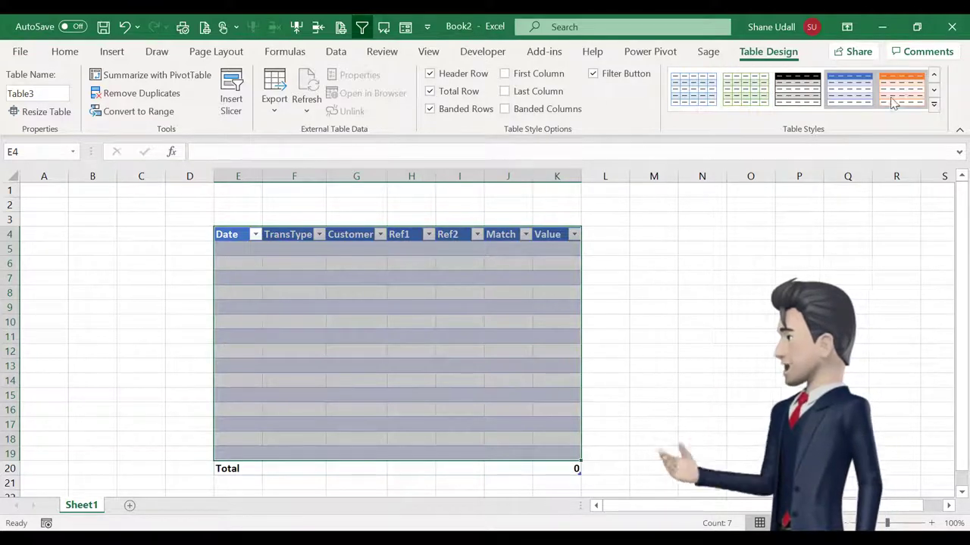
pyautogui.click(933, 89)
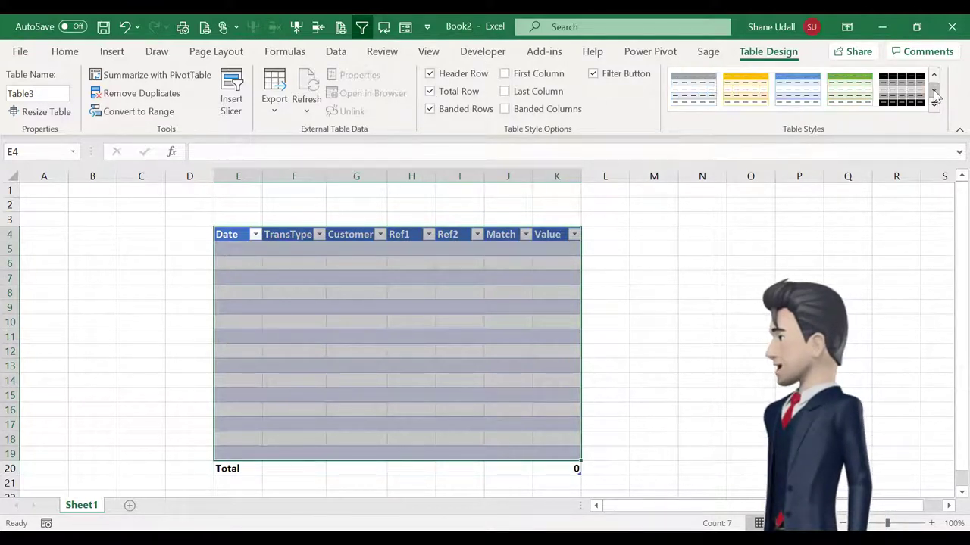
pyautogui.click(844, 101)
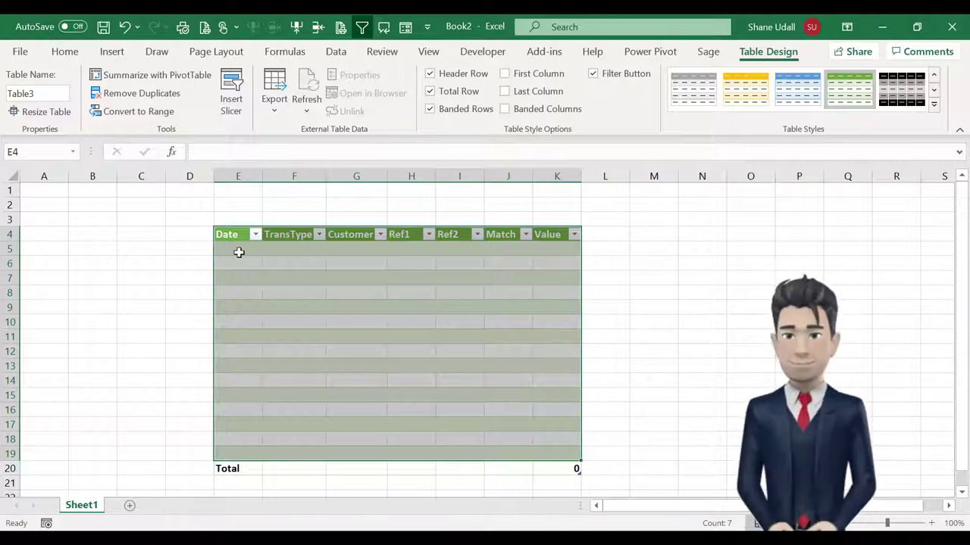
# - Fill the first table row with date 01/01/2021, type Invoice, customer ABC Ltd, Ref1 8569 and value 1200
pyautogui.click(238, 252)
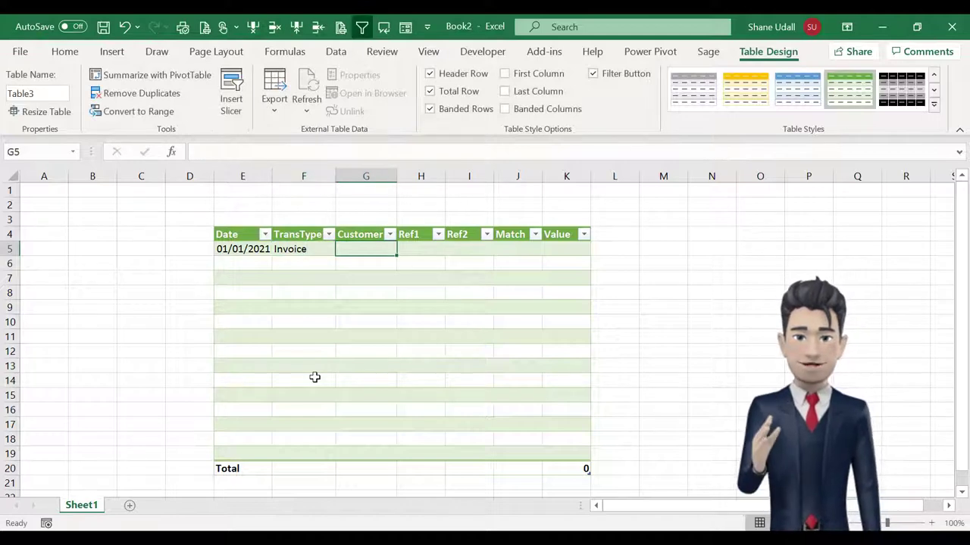
pyautogui.write('ABC')
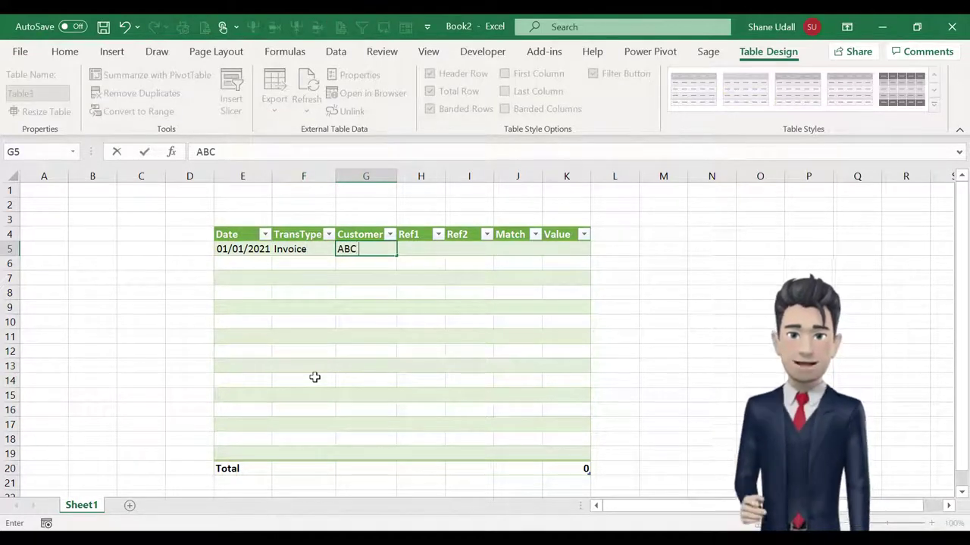
pyautogui.write(' Ltd')
pyautogui.press('Tab')
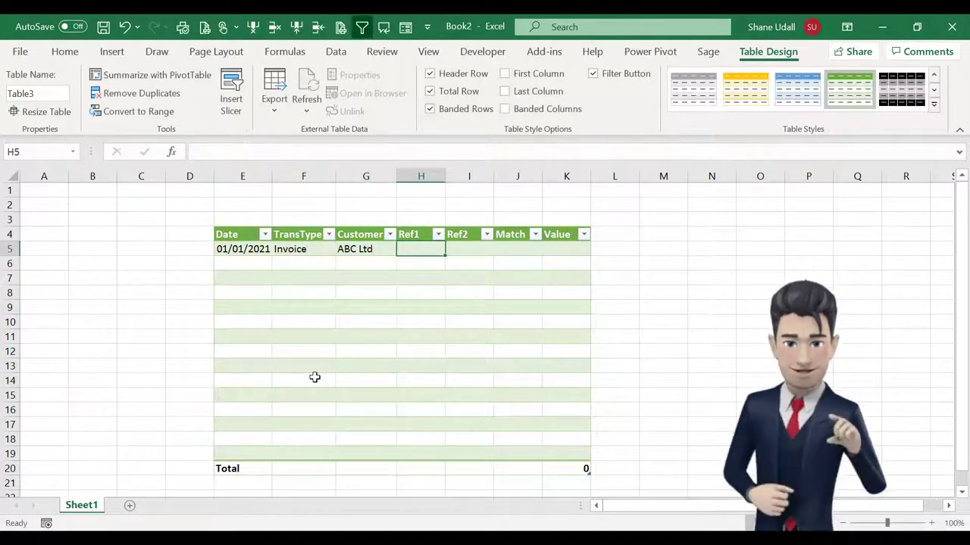
pyautogui.write('8569')
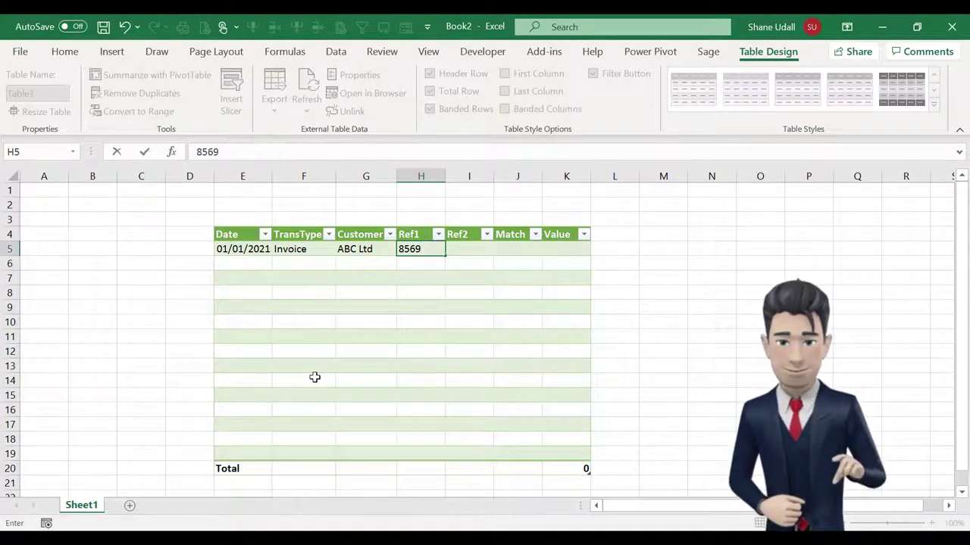
pyautogui.press('Tab')
pyautogui.press('Tab')
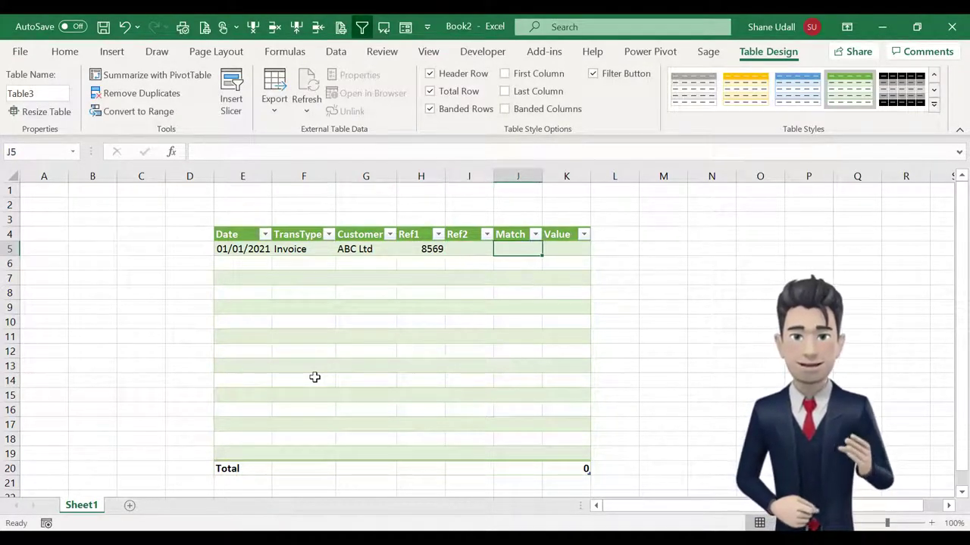
pyautogui.press('Tab')
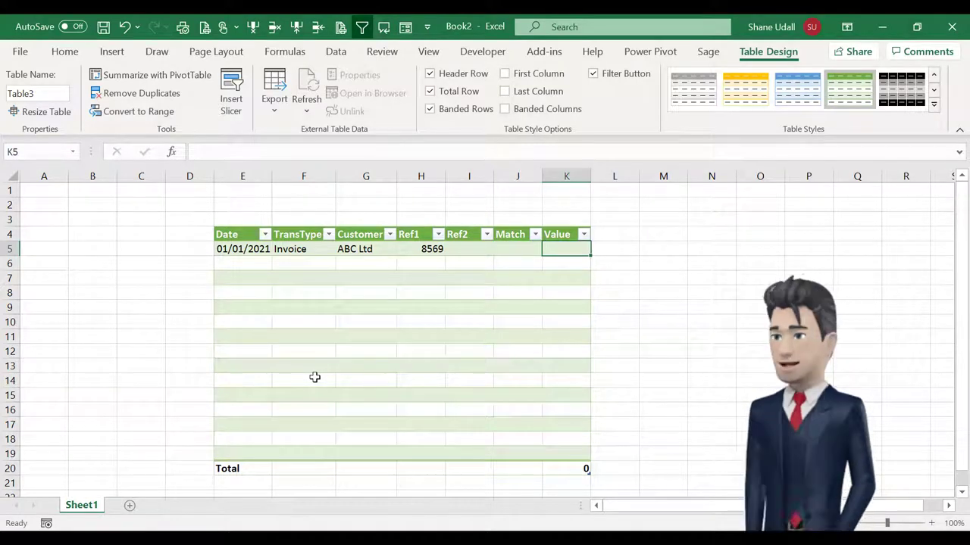
pyautogui.write('1200')
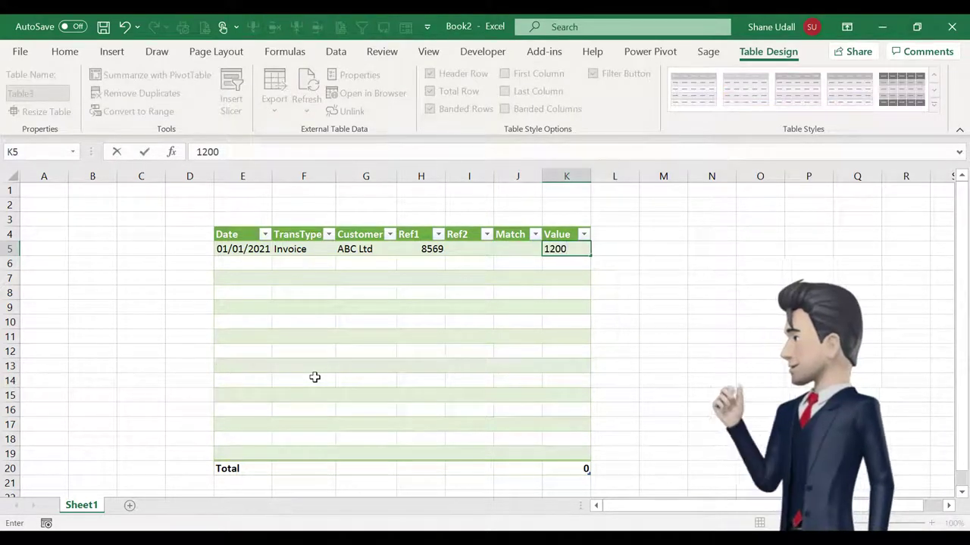
pyautogui.press('Return')
# - Enter the date 02/01/2021 and transaction type Invoice in the second table row
pyautogui.click(232, 264)
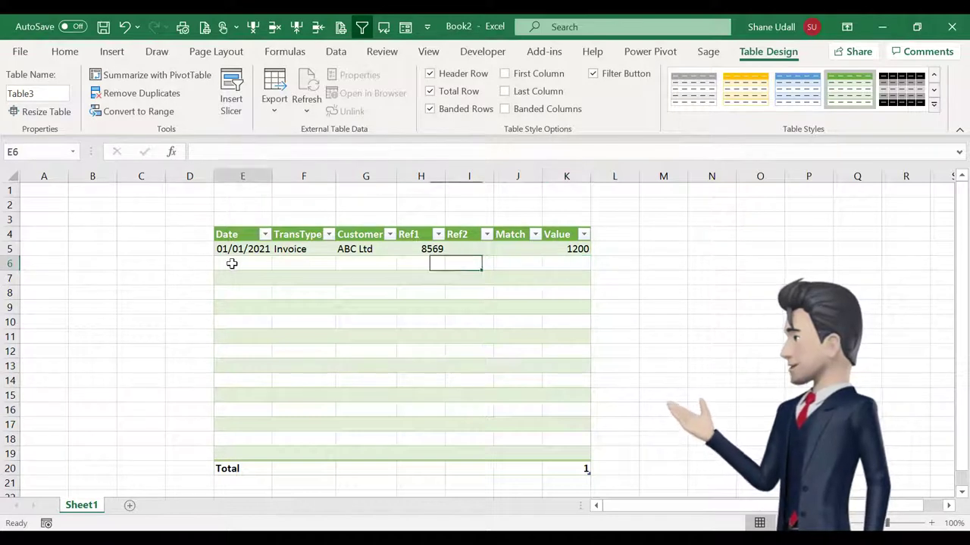
pyautogui.write('2/01/2021')
pyautogui.press('Tab')
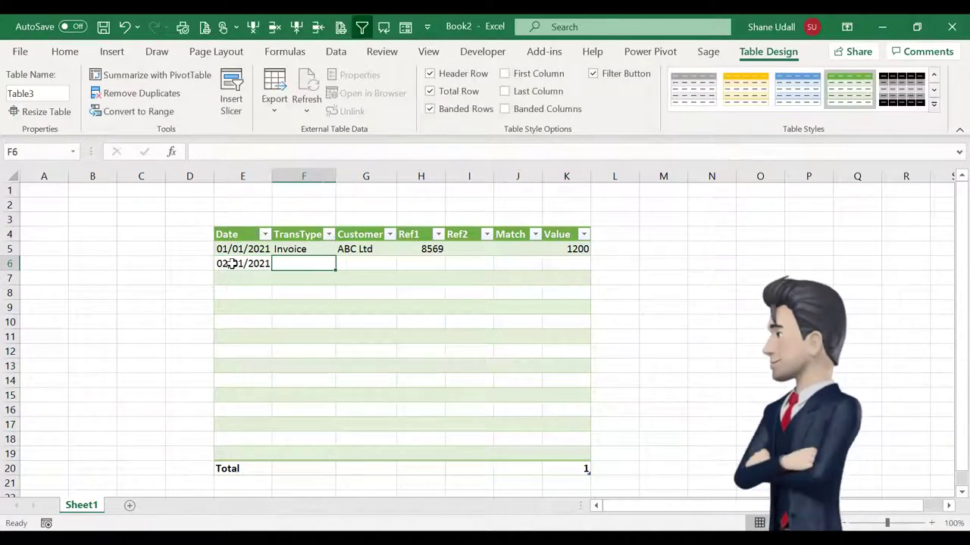
pyautogui.write('invoice')
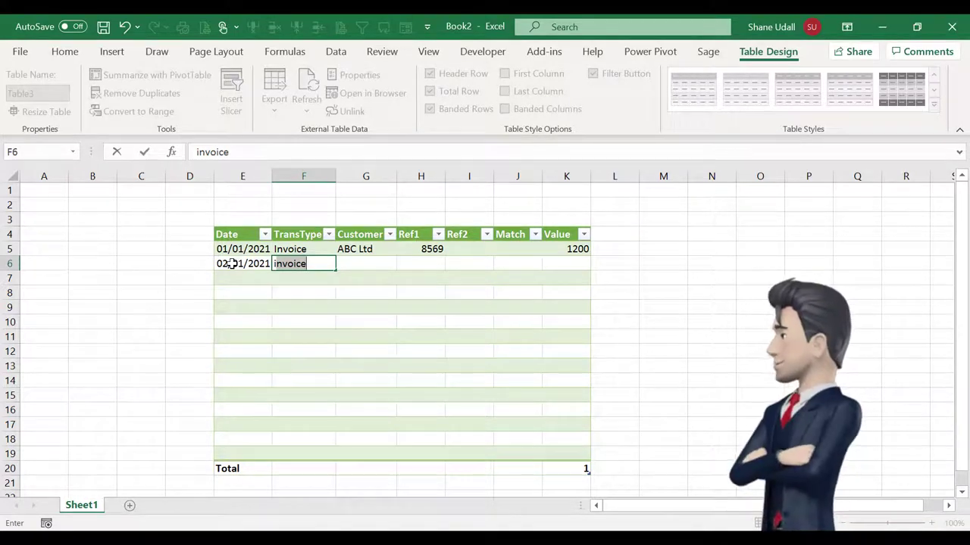
pyautogui.press('Return')
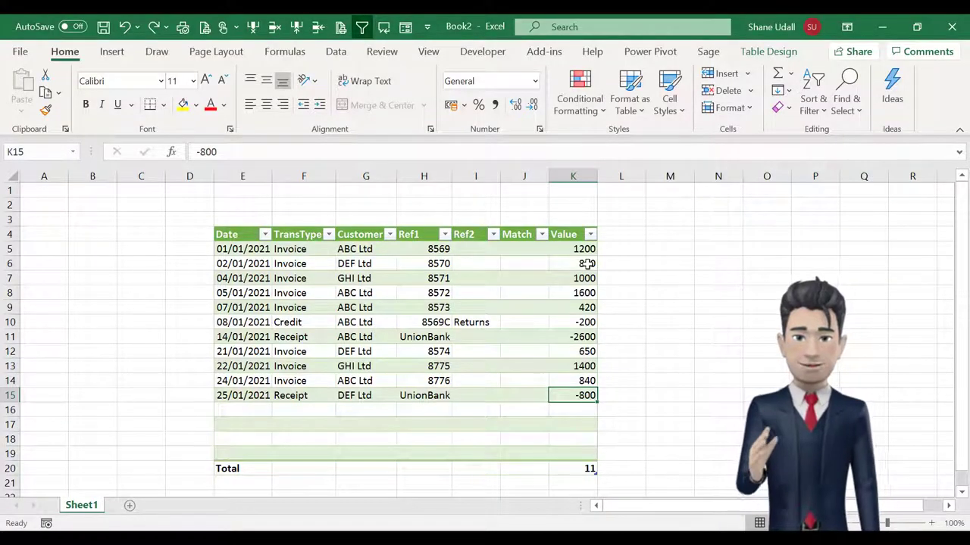
# - Format the Value column including its total as Number with two decimals, a thousands separator and red negatives with a minus sign
pyautogui.moveTo(574, 249); pyautogui.dragTo(571, 467)
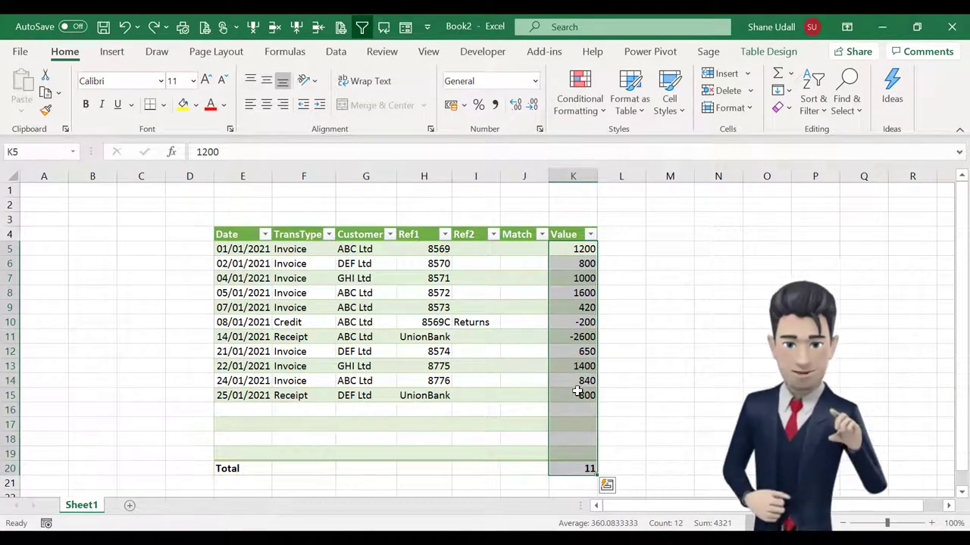
pyautogui.rightClick(572, 324)
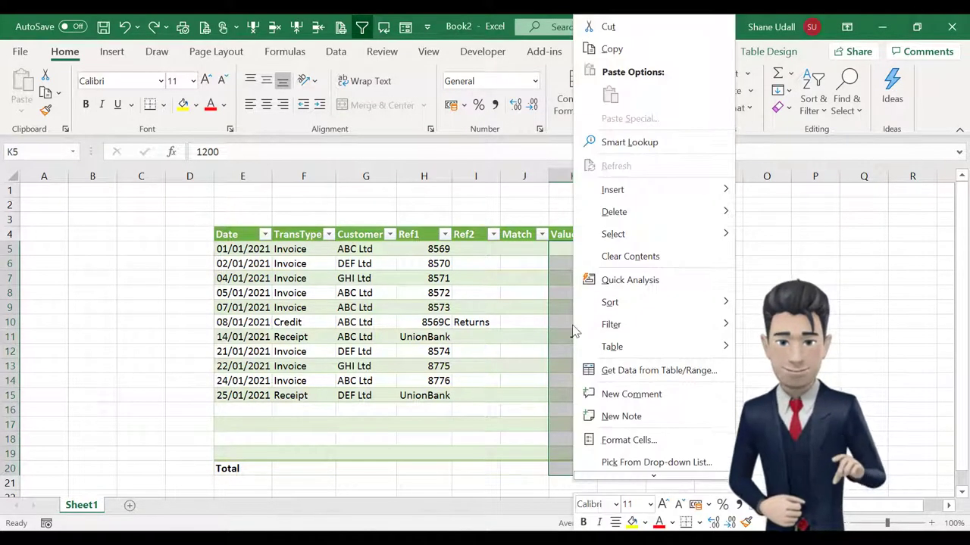
pyautogui.click(622, 441)
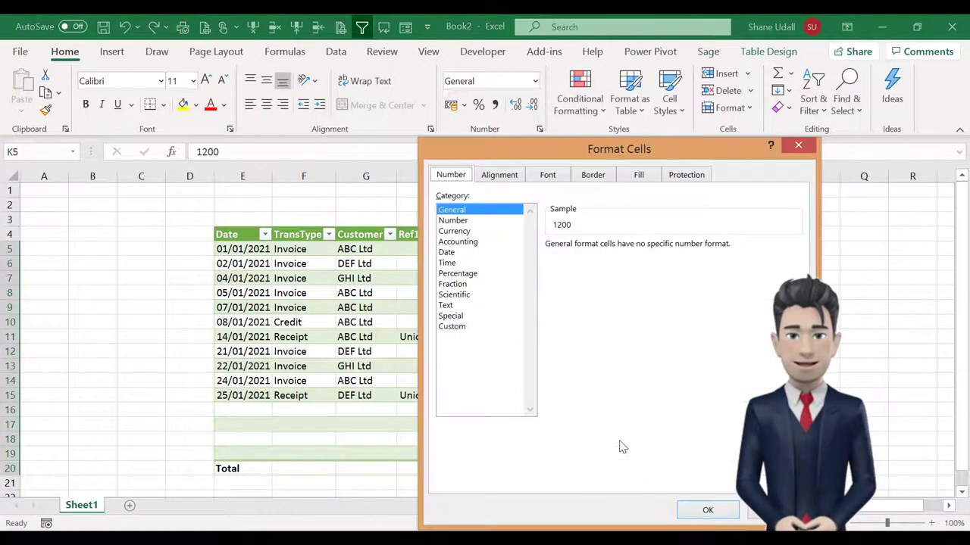
pyautogui.click(457, 222)
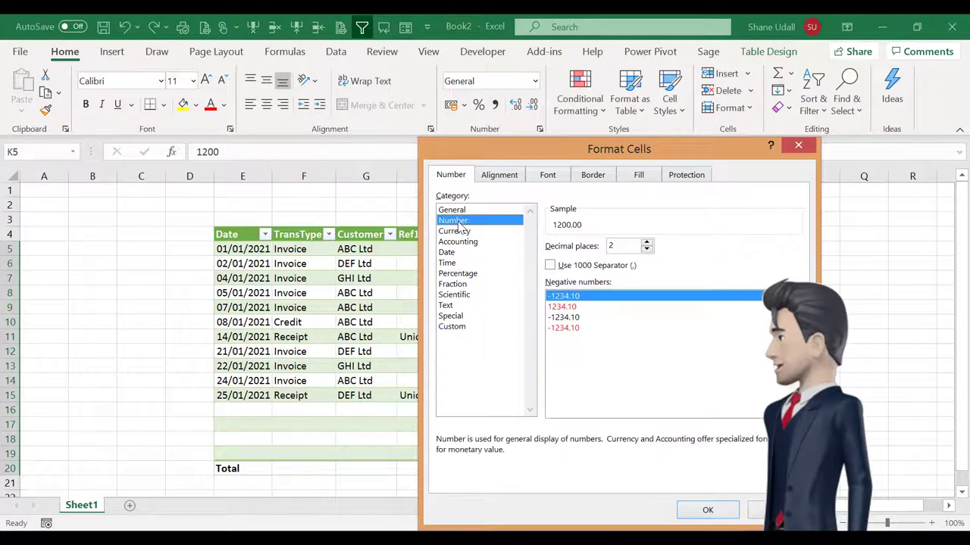
pyautogui.click(551, 266)
pyautogui.click(572, 328)
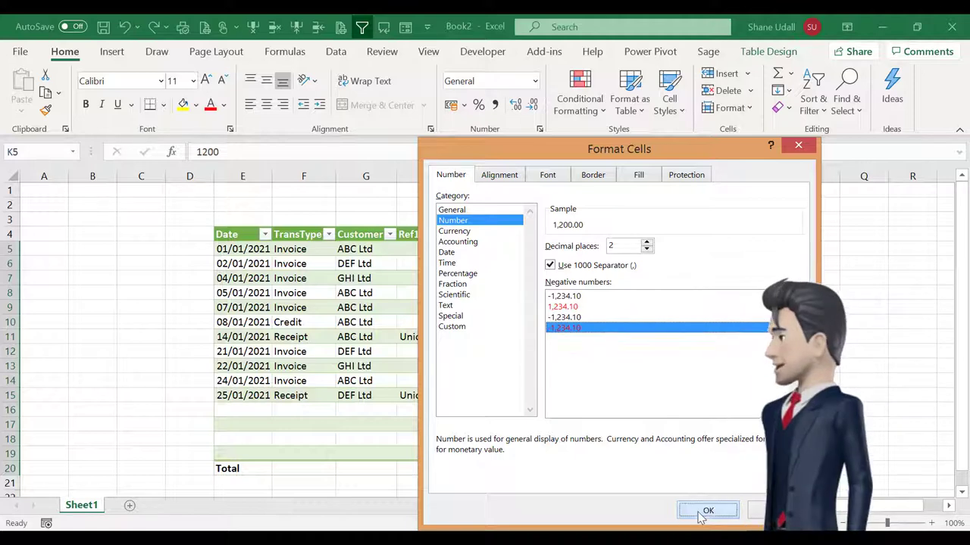
pyautogui.click(706, 511)
# - Increase the Value total in K20 to font size 14 and left-align the Ref1, Ref2 and Match cells
pyautogui.click(576, 468)
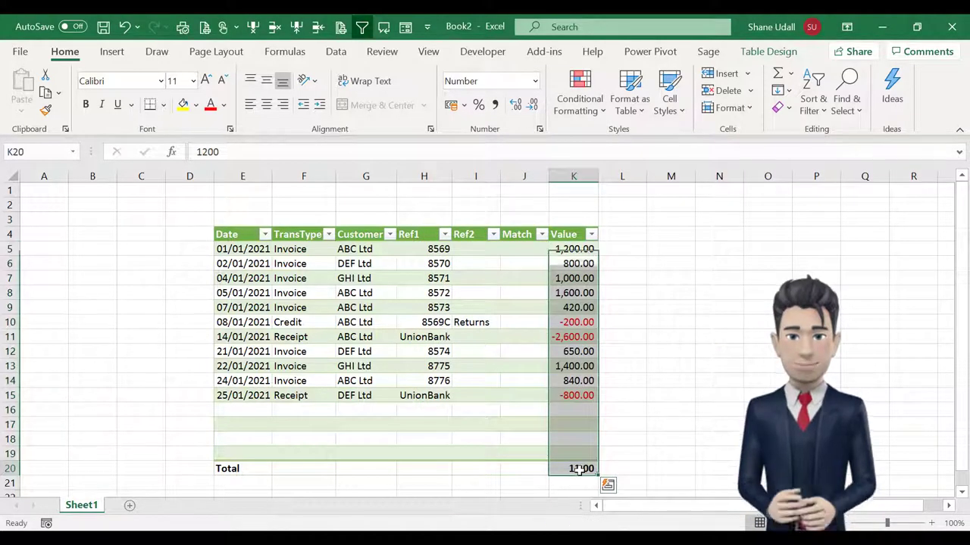
pyautogui.click(207, 81)
pyautogui.click(207, 81)
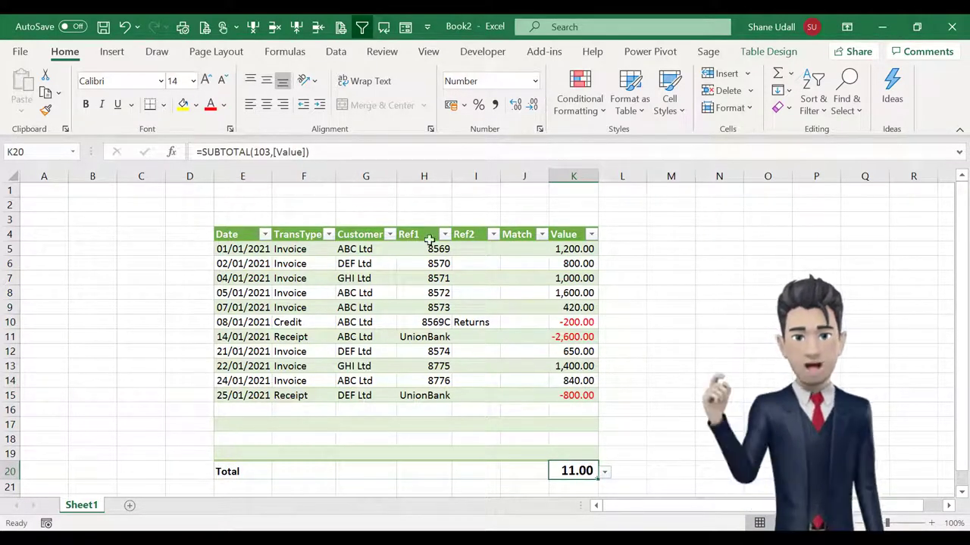
pyautogui.moveTo(402, 251); pyautogui.dragTo(535, 457)
pyautogui.click(255, 106)
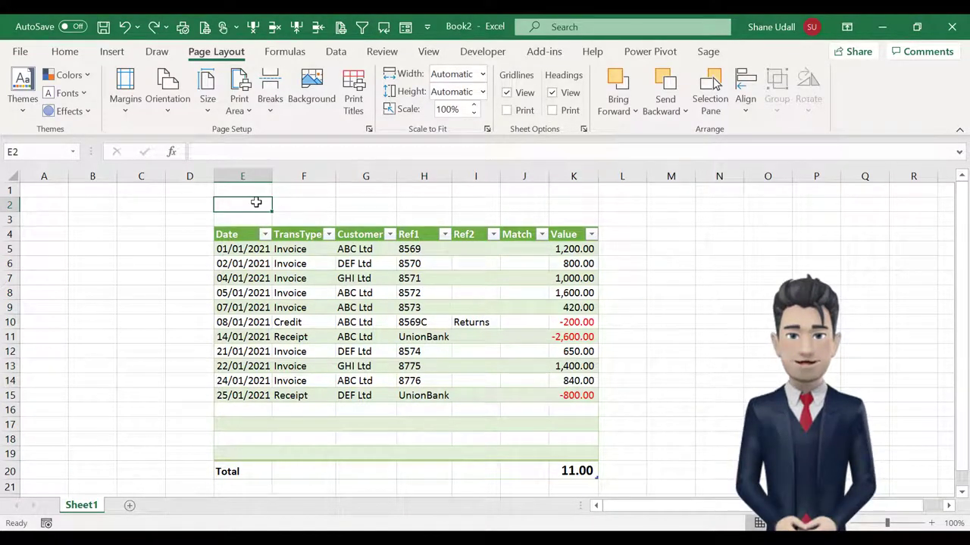
# - Redo the undone title entry "Highfield Widgets - Customer Accounts" in cell E2
pyautogui.click(156, 28)
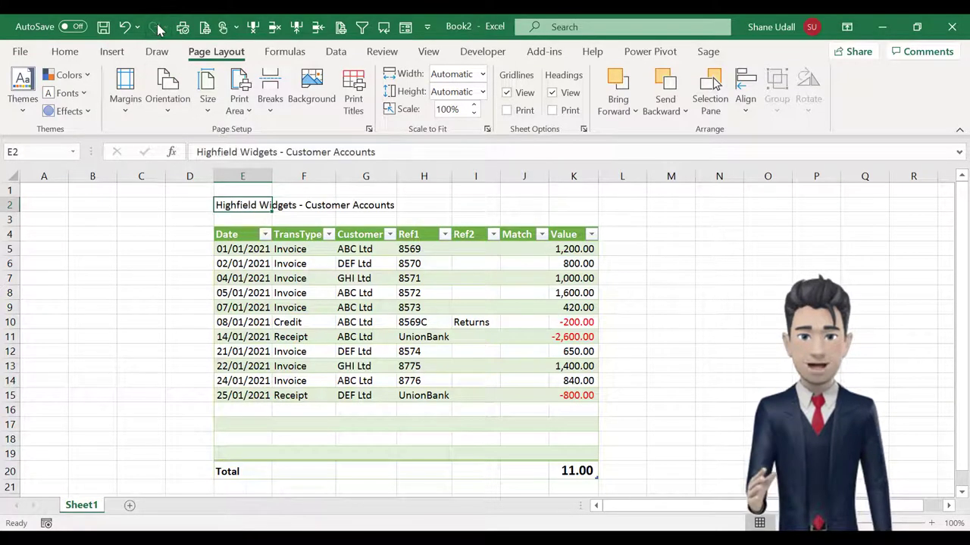
# - Make the title in cell E2 bold and increase its font size to 14
pyautogui.click(65, 51)
pyautogui.click(86, 104)
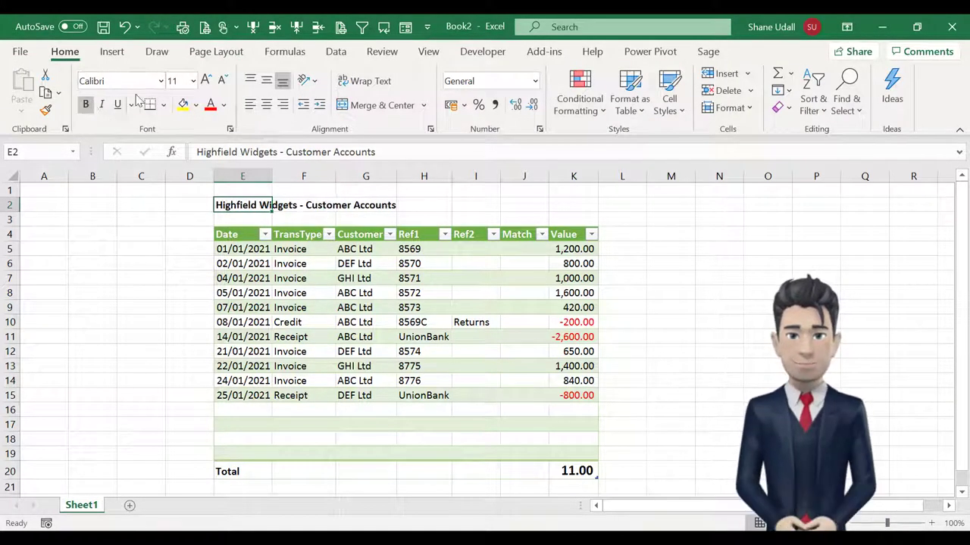
pyautogui.click(206, 80)
pyautogui.click(206, 81)
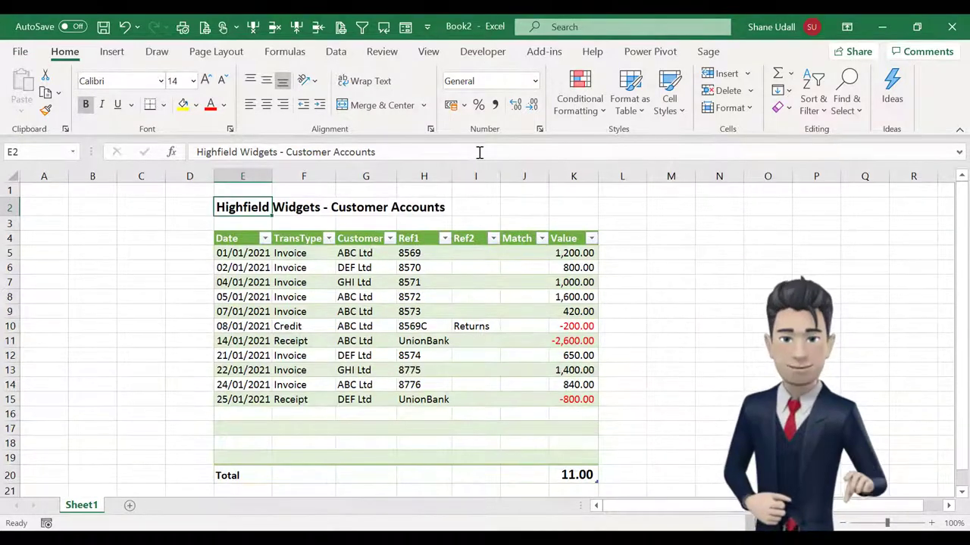
# - Widen the Value column K slightly and hide the worksheet gridlines
pyautogui.moveTo(599, 175); pyautogui.dragTo(615, 176)
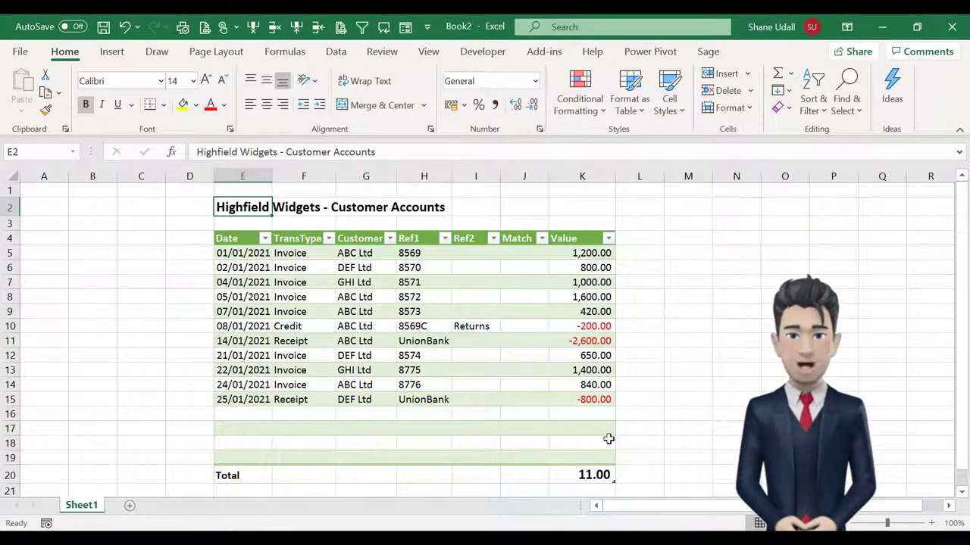
pyautogui.click(203, 55)
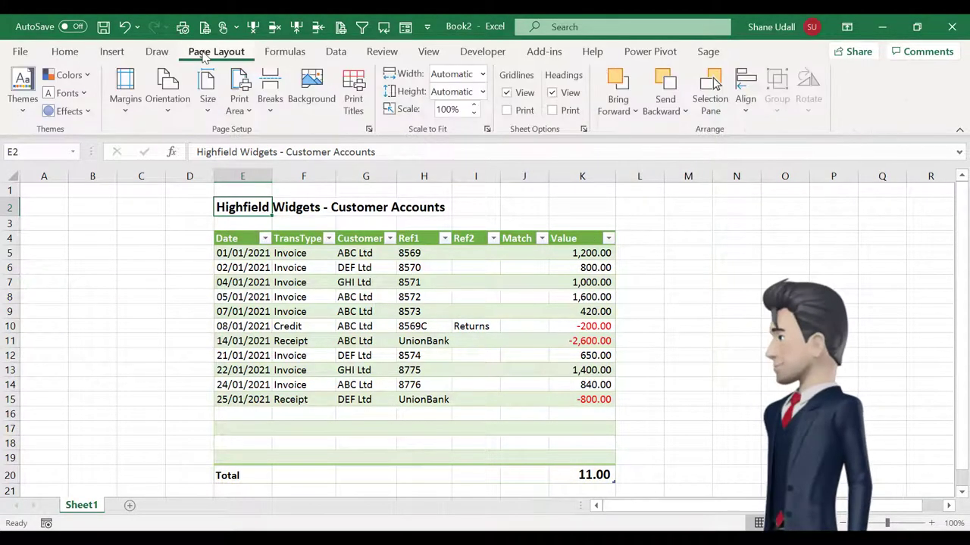
pyautogui.click(507, 93)
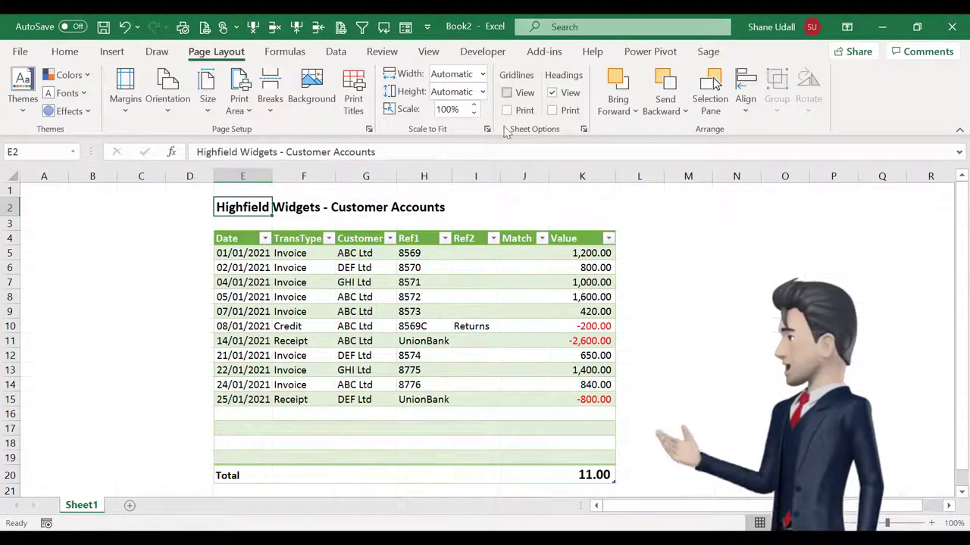
# - Filter the Customer column to ABC Ltd by searching its filter list for "ABC"
pyautogui.click(236, 414)
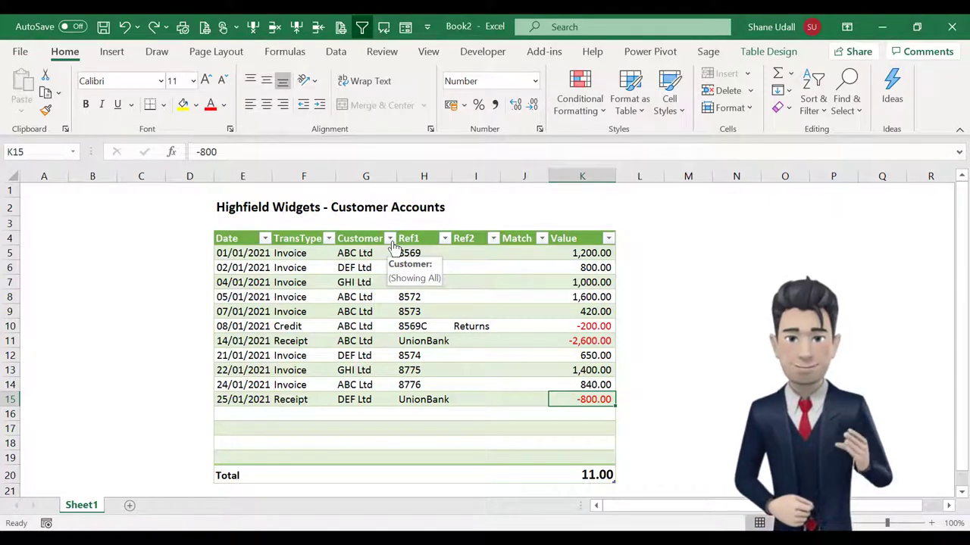
pyautogui.click(389, 239)
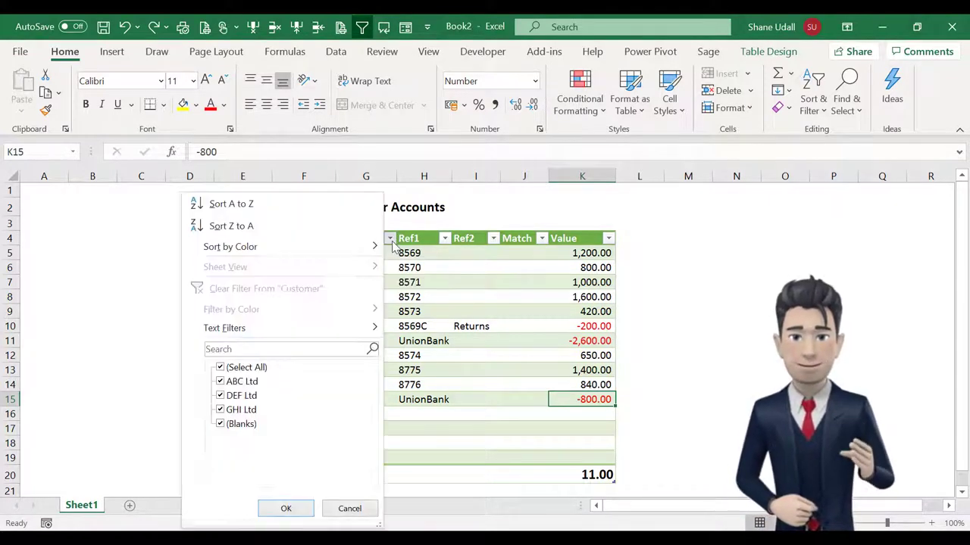
pyautogui.click(245, 347)
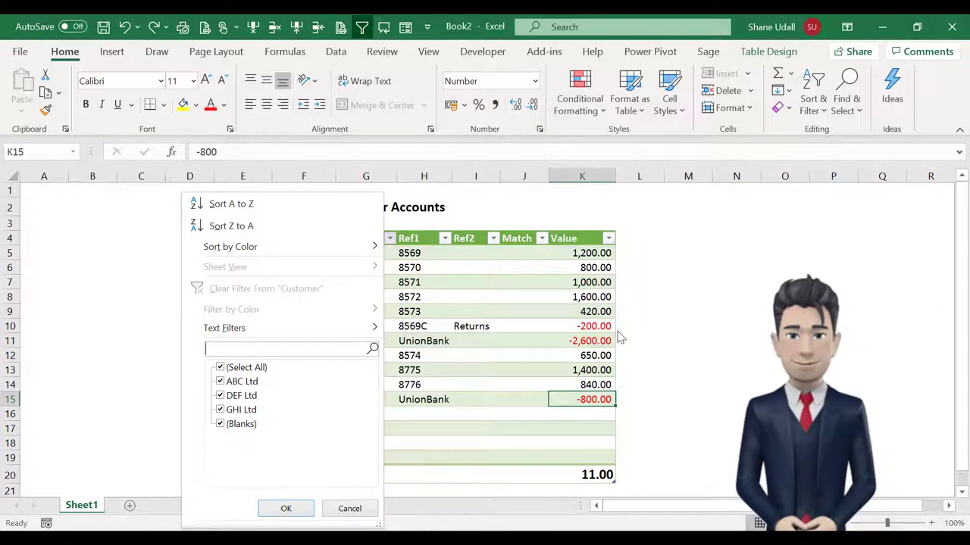
pyautogui.write('ABC')
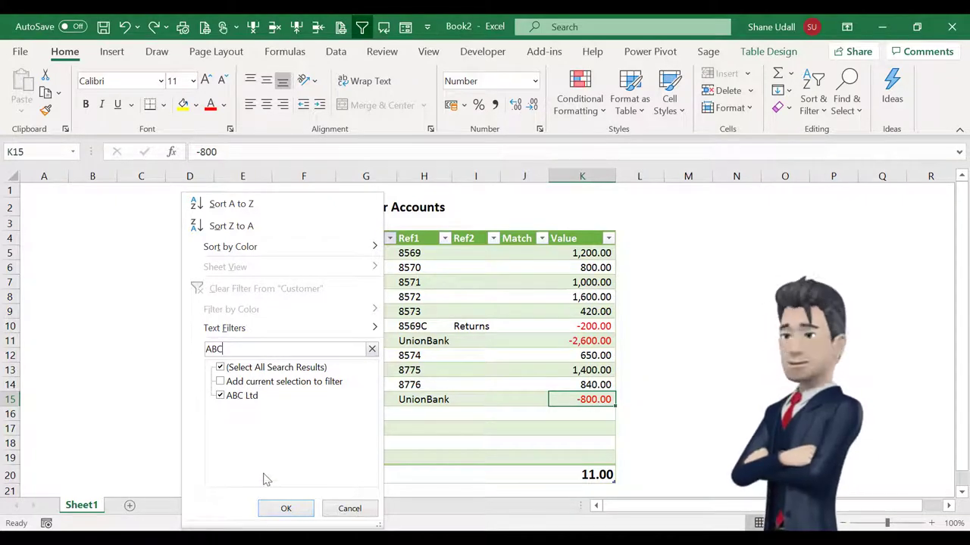
pyautogui.click(285, 509)
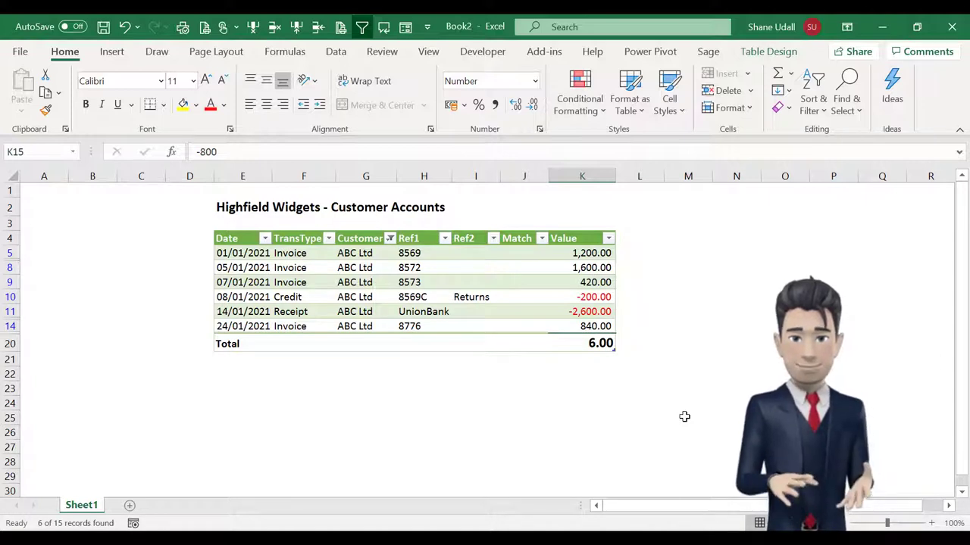
# - Check the filtered ABC Ltd values and change the Value total in K20 to the Sum function
pyautogui.moveTo(352, 253); pyautogui.dragTo(353, 319)
pyautogui.click(598, 343)
pyautogui.moveTo(576, 253); pyautogui.dragTo(571, 327)
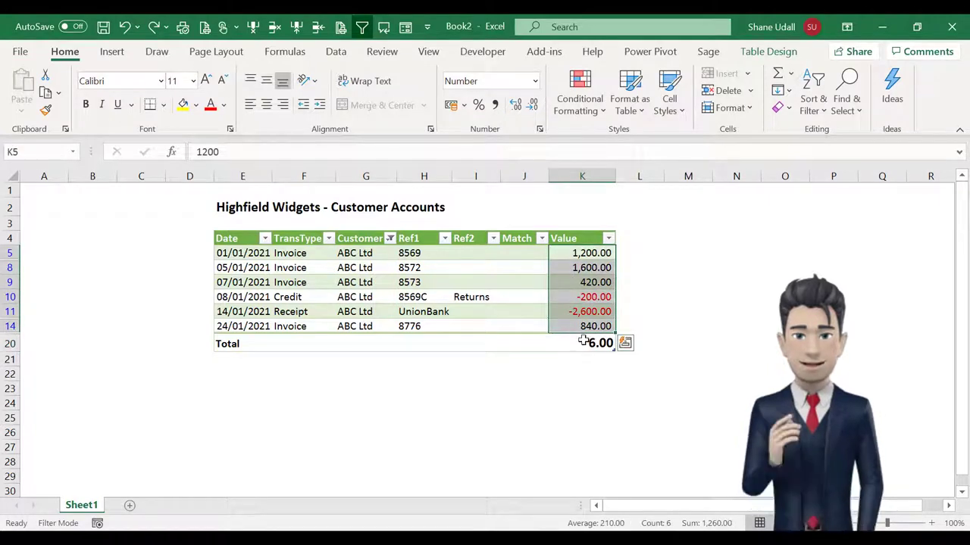
pyautogui.click(585, 342)
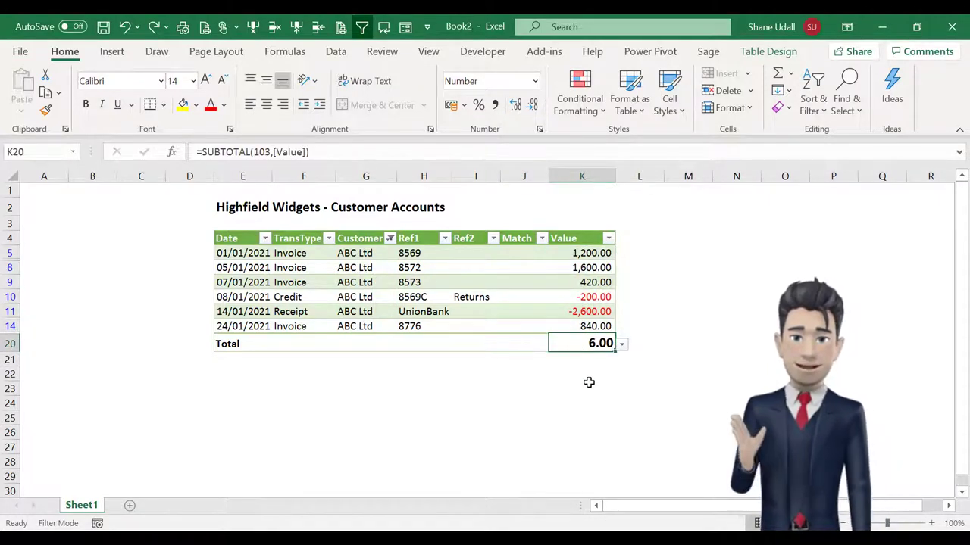
pyautogui.click(621, 344)
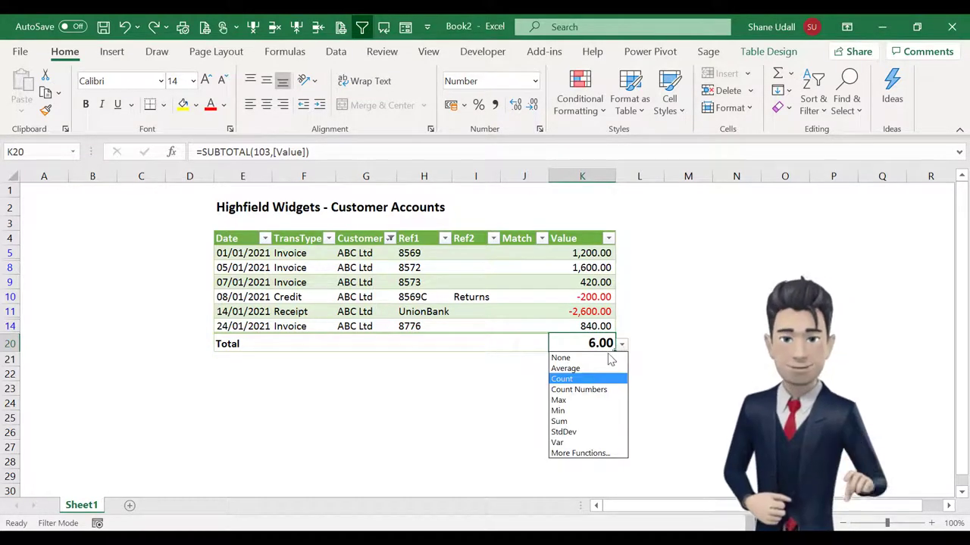
pyautogui.click(579, 421)
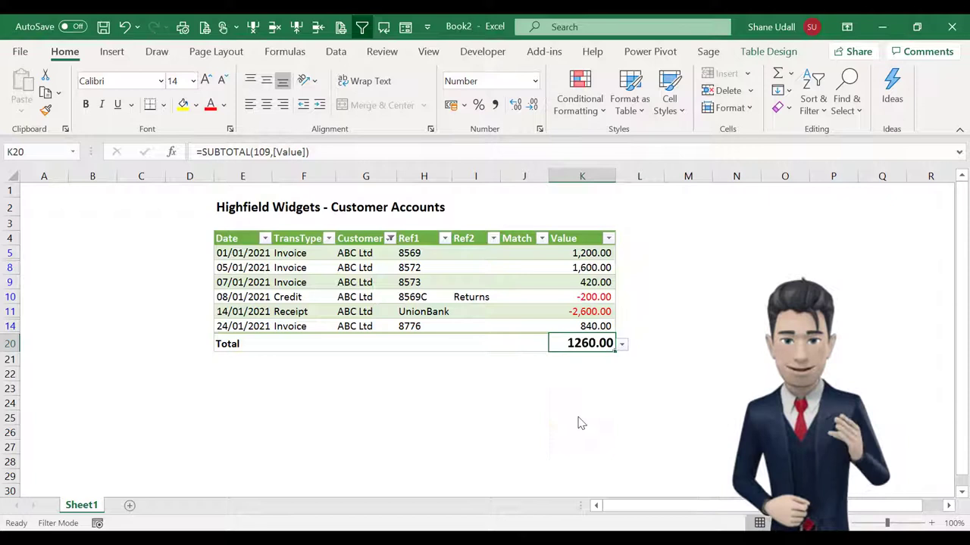
# - Compare the ABC Ltd receipt with its invoices and enter Match in the Match column for invoices 8569 and 8572
pyautogui.click(585, 312)
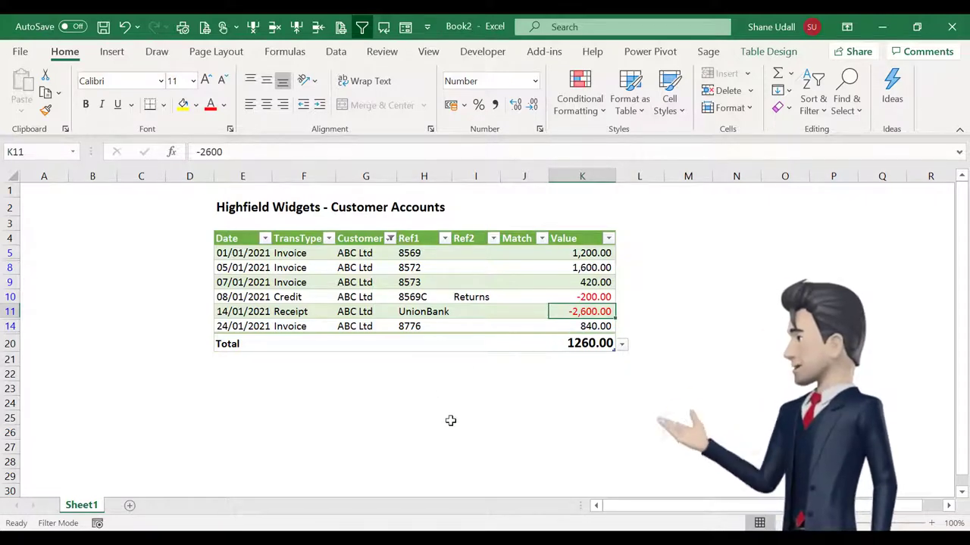
pyautogui.click(428, 254)
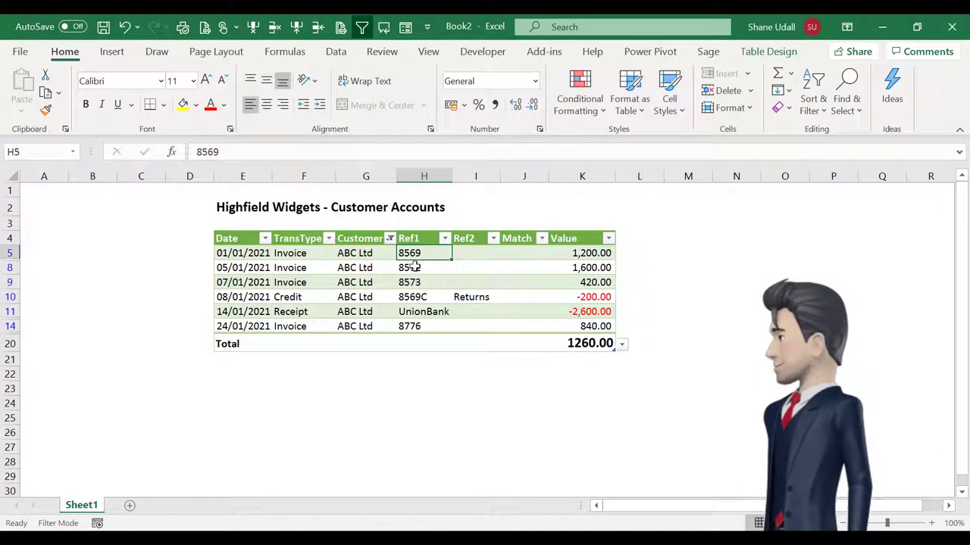
pyautogui.click(413, 267)
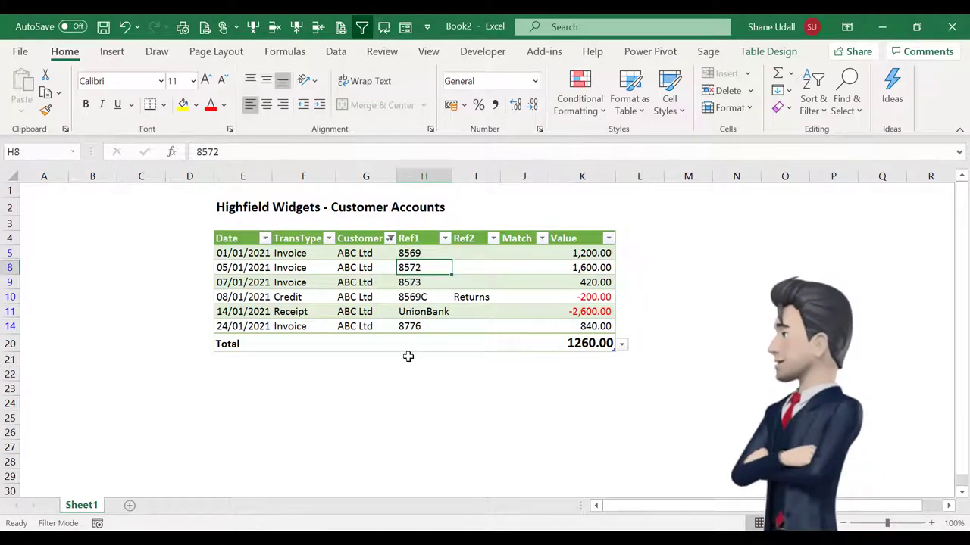
pyautogui.click(411, 298)
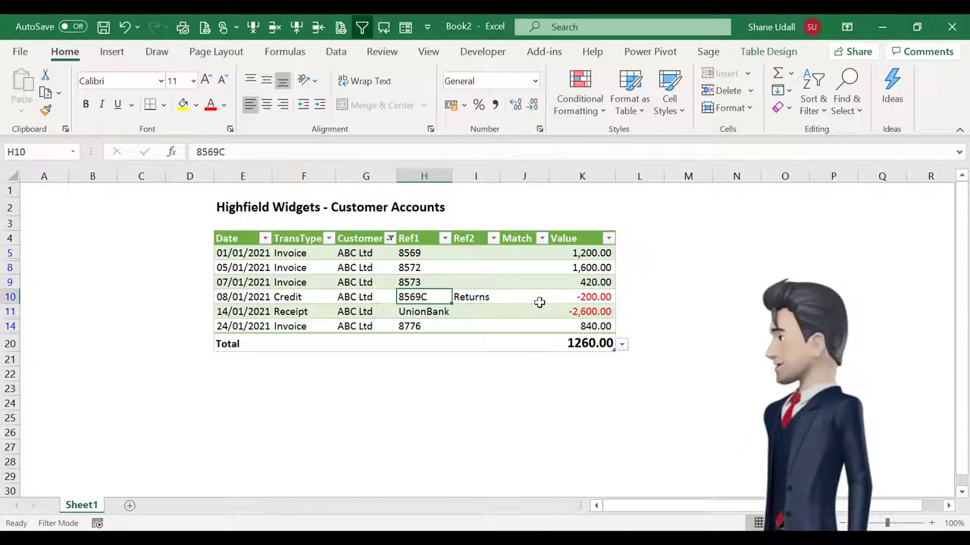
pyautogui.click(523, 255)
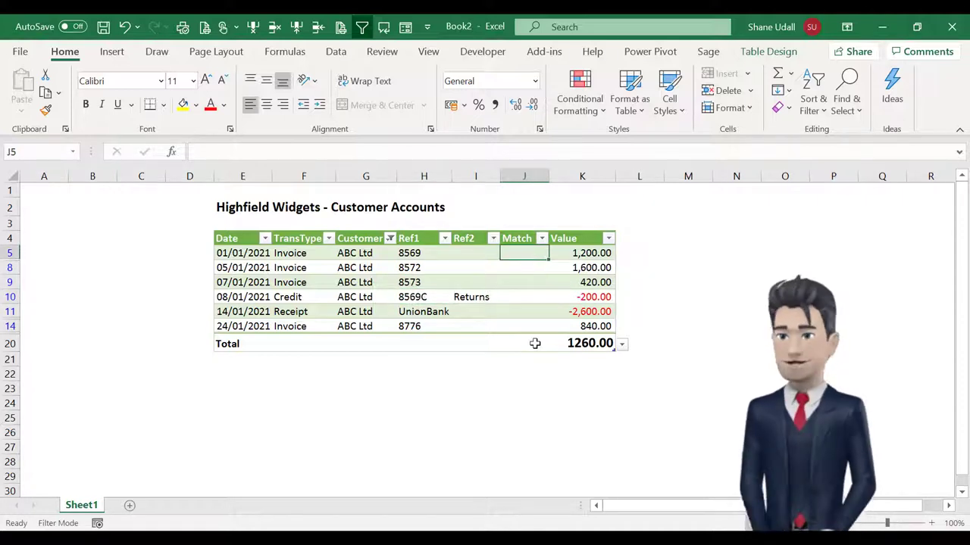
pyautogui.write('Match')
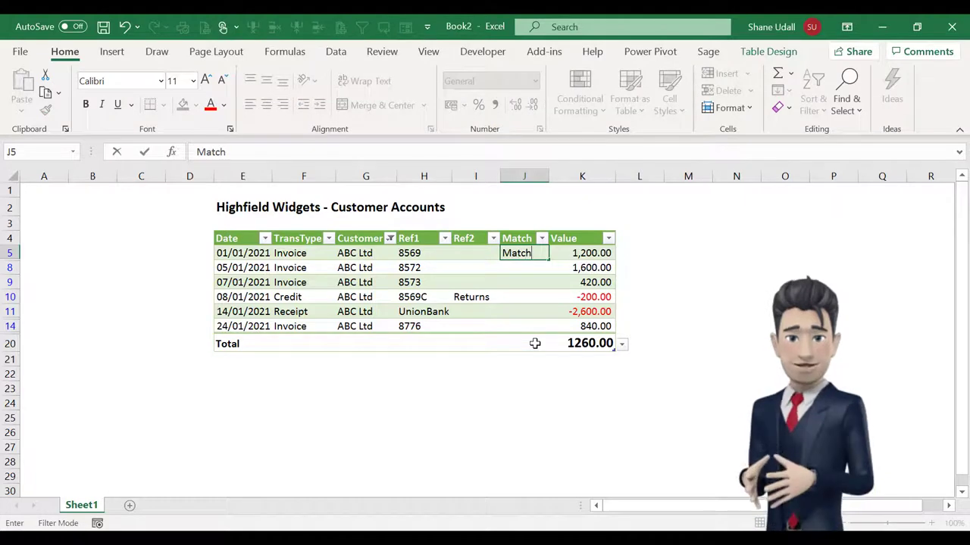
pyautogui.press('Return')
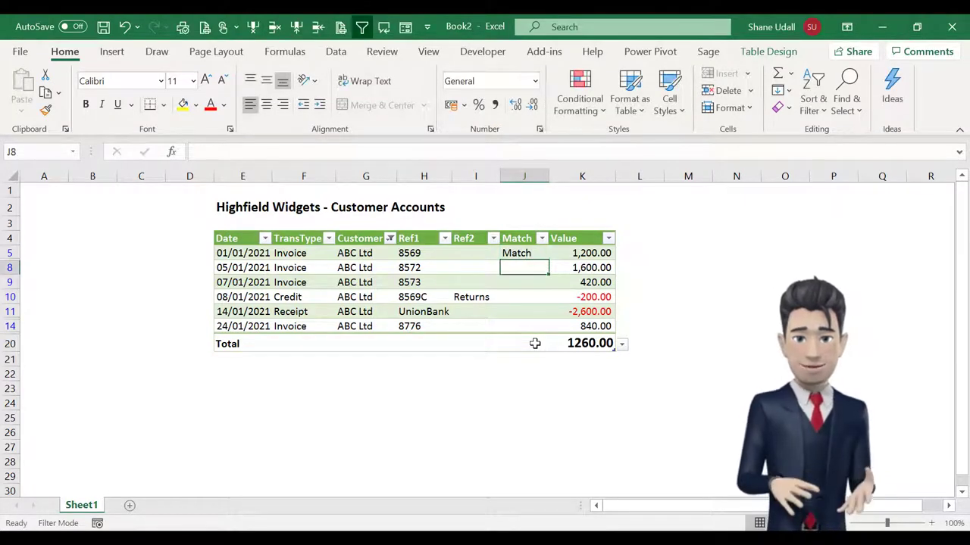
pyautogui.write('match')
pyautogui.press('Return')
# - Enter Match in the Match column for credit 8569C and the ABC Ltd UnionBank receipt
pyautogui.press('Return')
pyautogui.write('match')
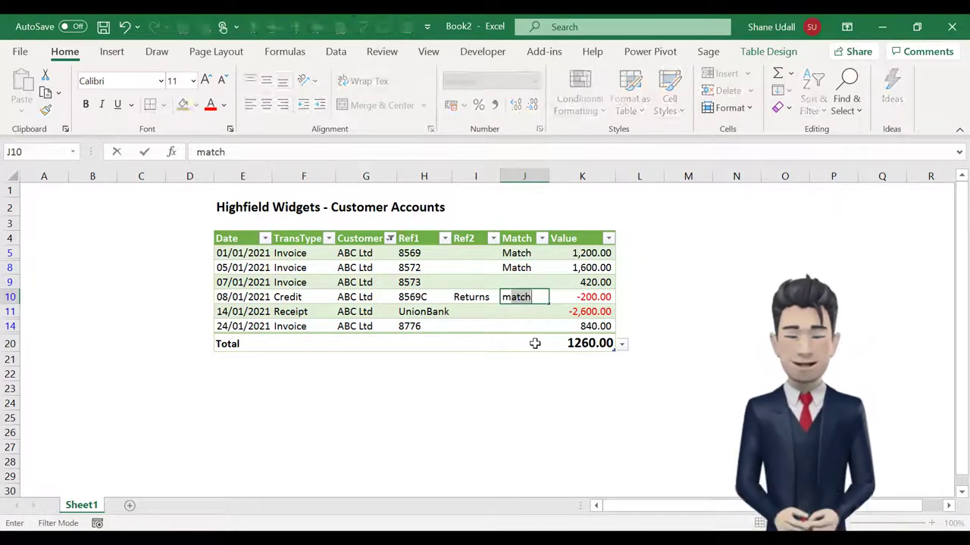
pyautogui.press('Return')
pyautogui.write('match')
pyautogui.press('Return')
# - Check the Value total and reset the Customer filter to select all customers
pyautogui.click(587, 344)
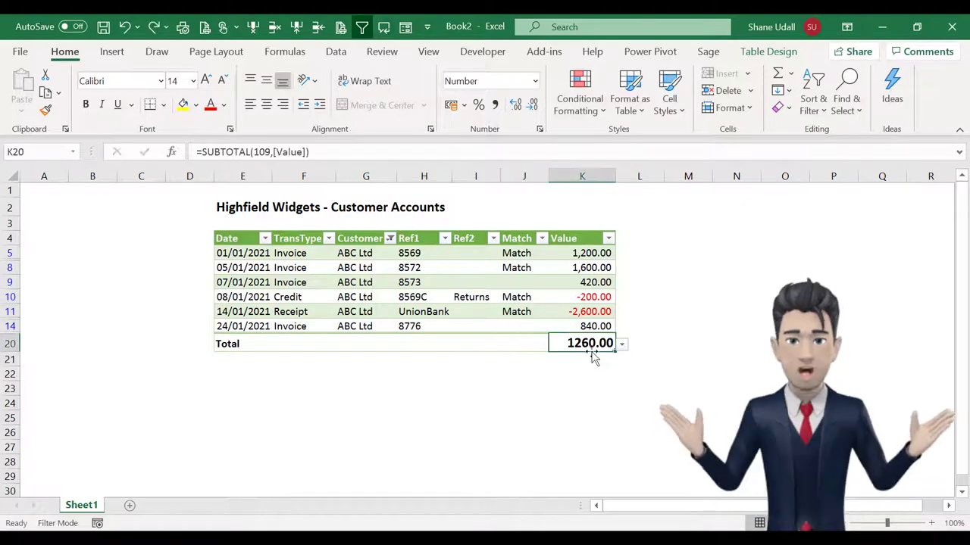
pyautogui.click(390, 239)
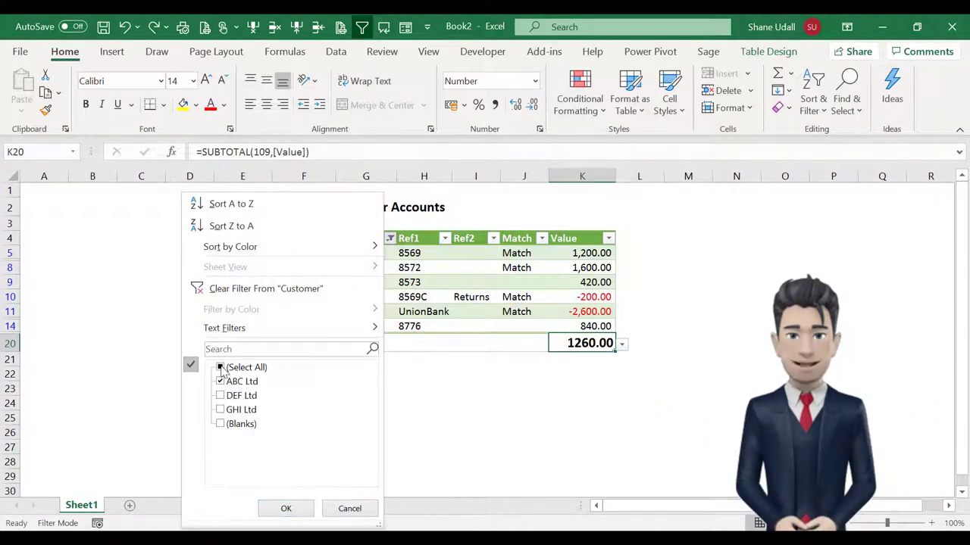
pyautogui.click(220, 368)
pyautogui.click(283, 509)
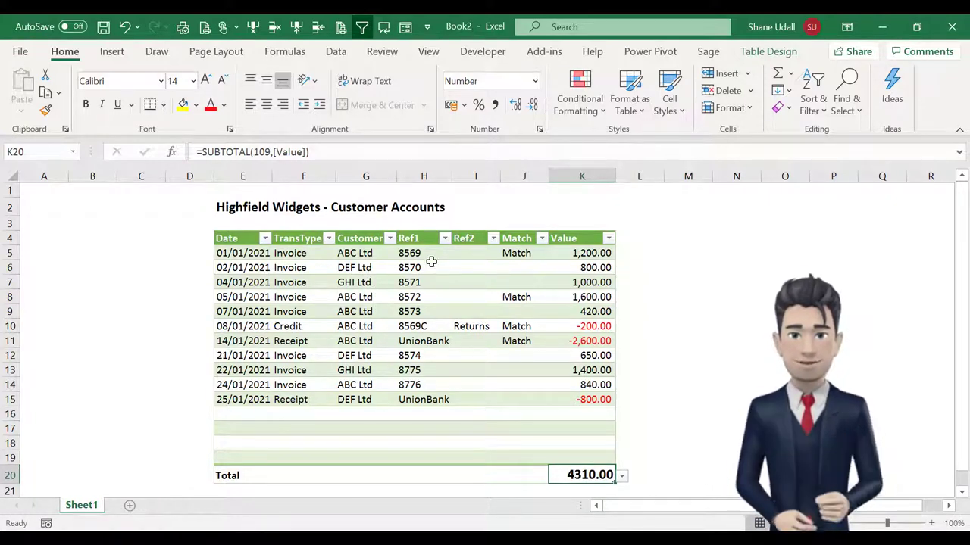
# - Filter the Customer column to ABC Ltd and the Match column to blanks, and inspect the total of the unmatched items
pyautogui.click(368, 311)
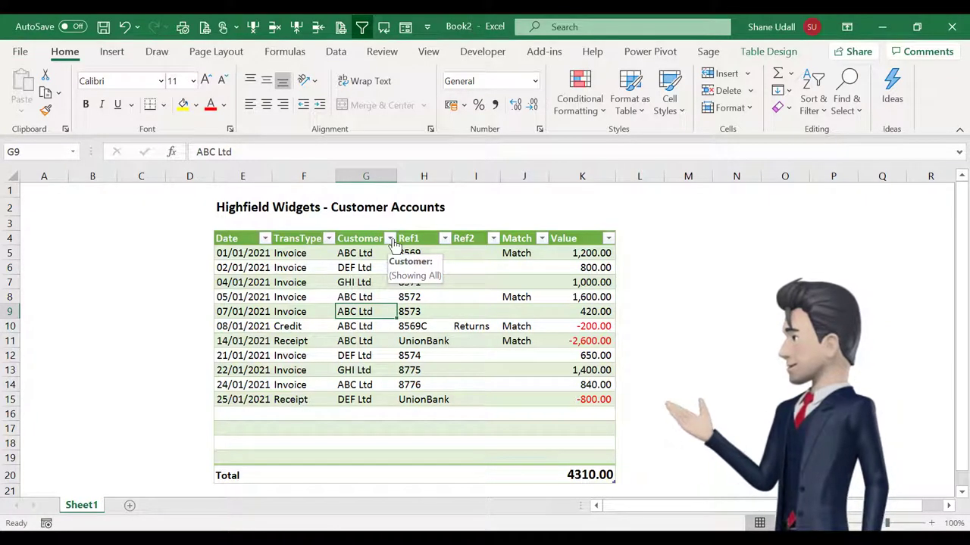
pyautogui.click(389, 239)
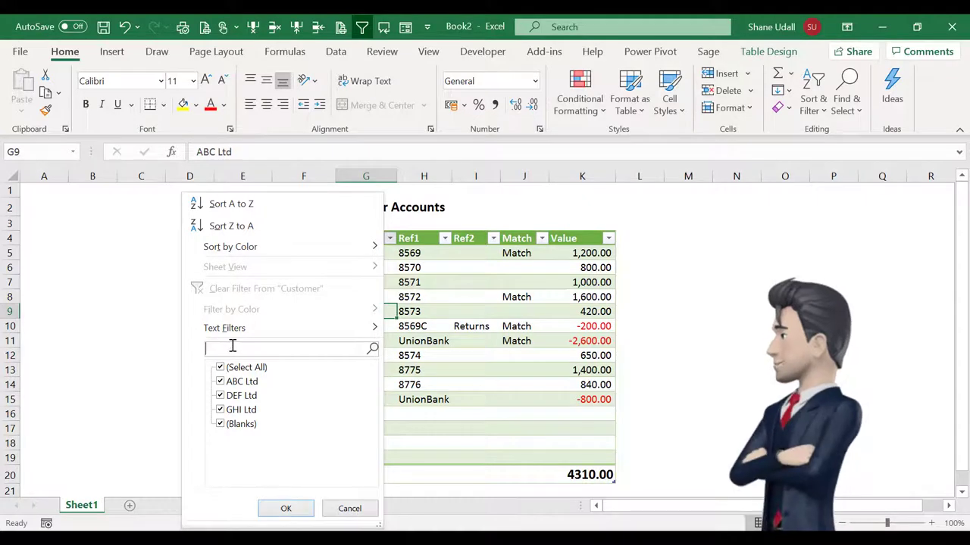
pyautogui.write('ab')
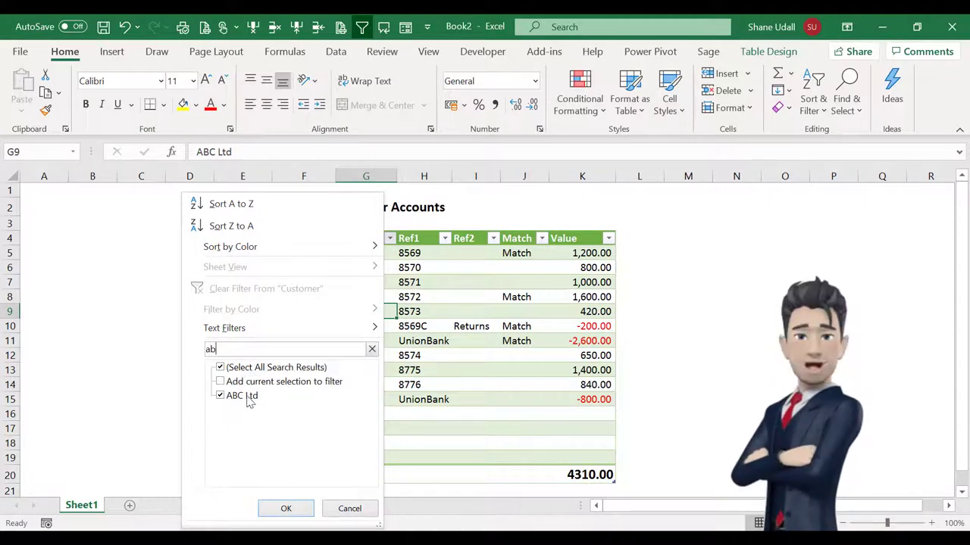
pyautogui.click(287, 509)
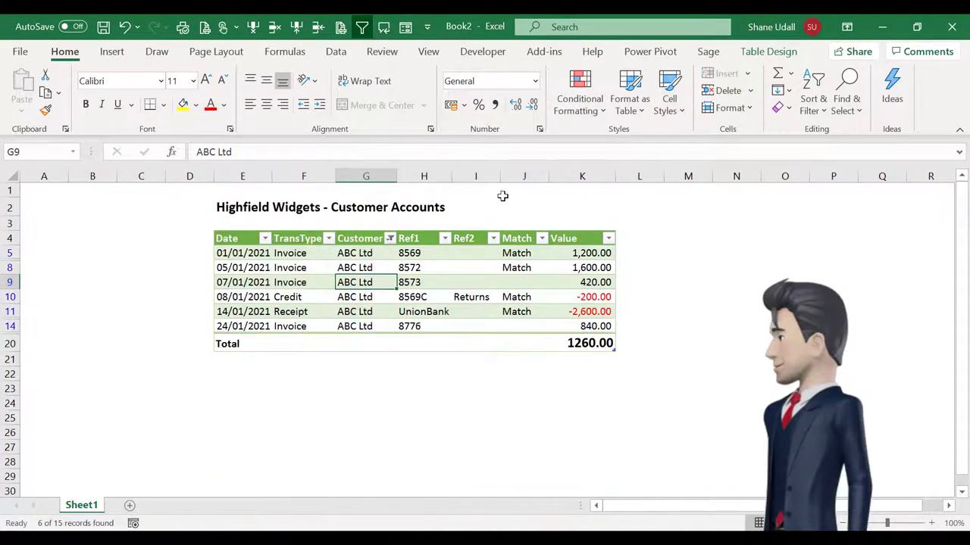
pyautogui.click(540, 238)
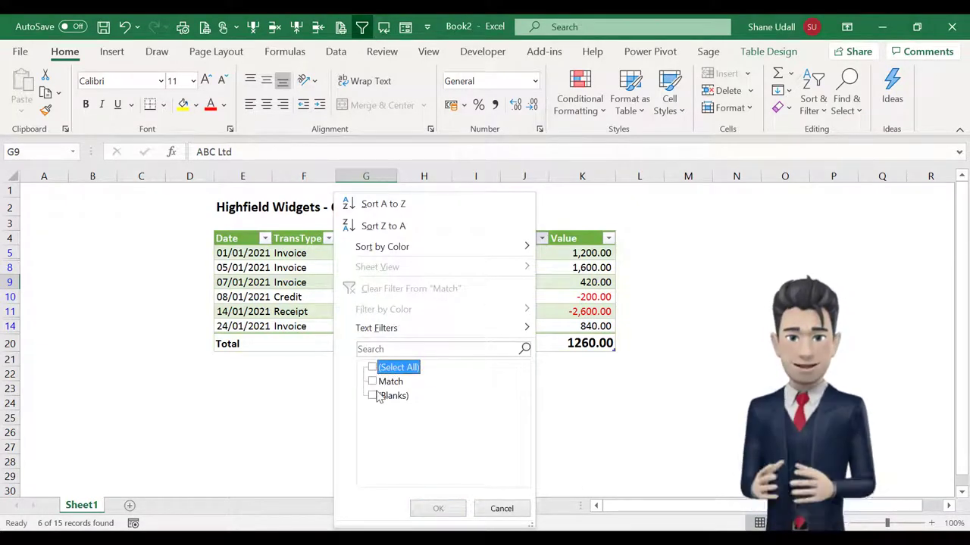
pyautogui.click(373, 397)
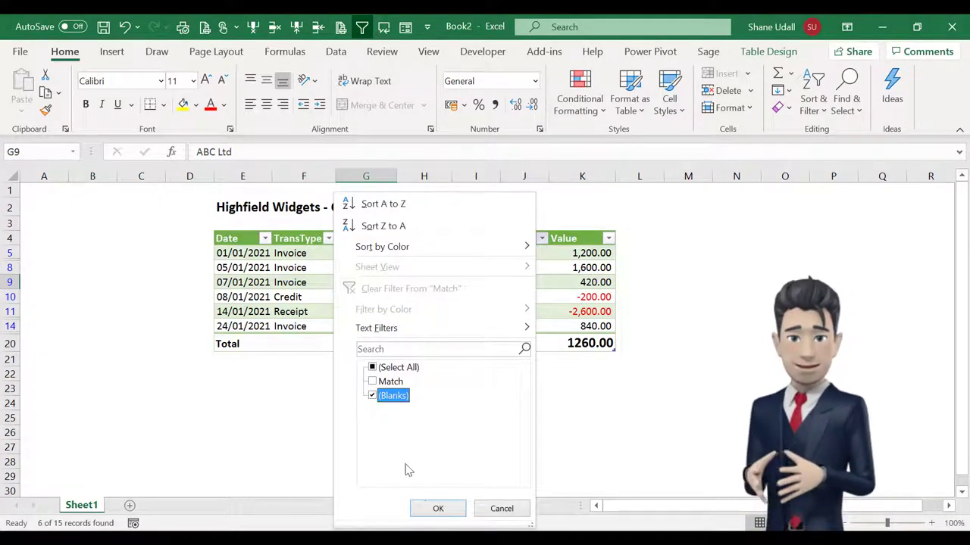
pyautogui.click(438, 509)
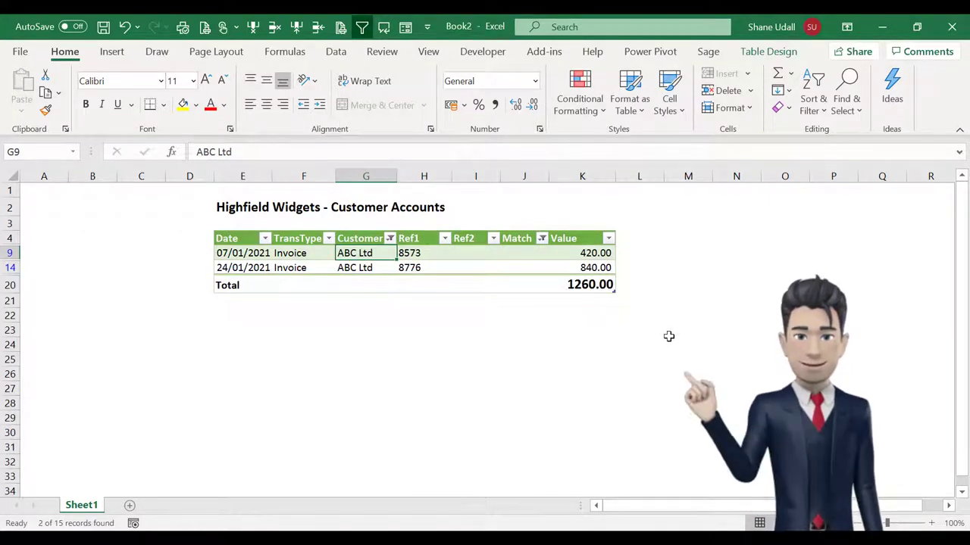
pyautogui.click(582, 286)
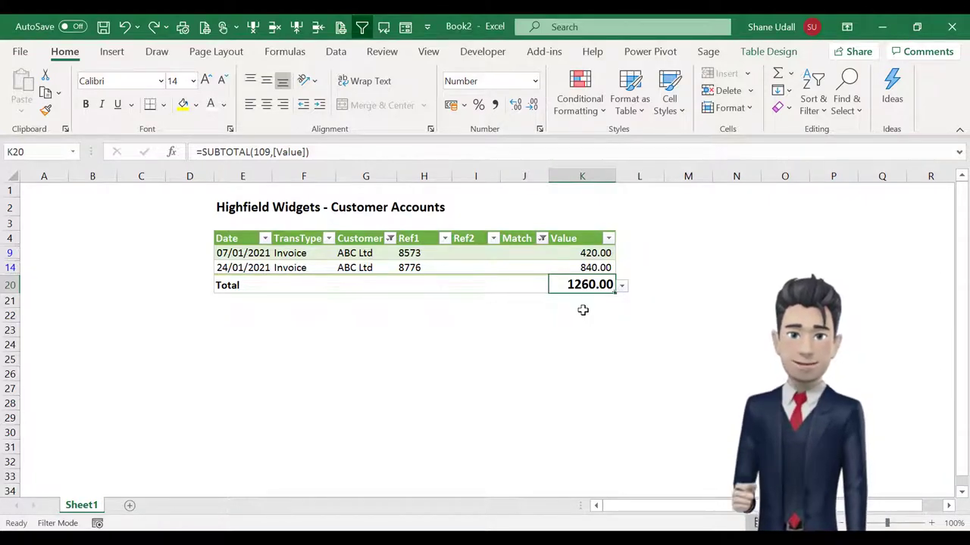
# - Undo the Match and Customer filters to show all table rows
pyautogui.hotkey('ctrl', 'z')
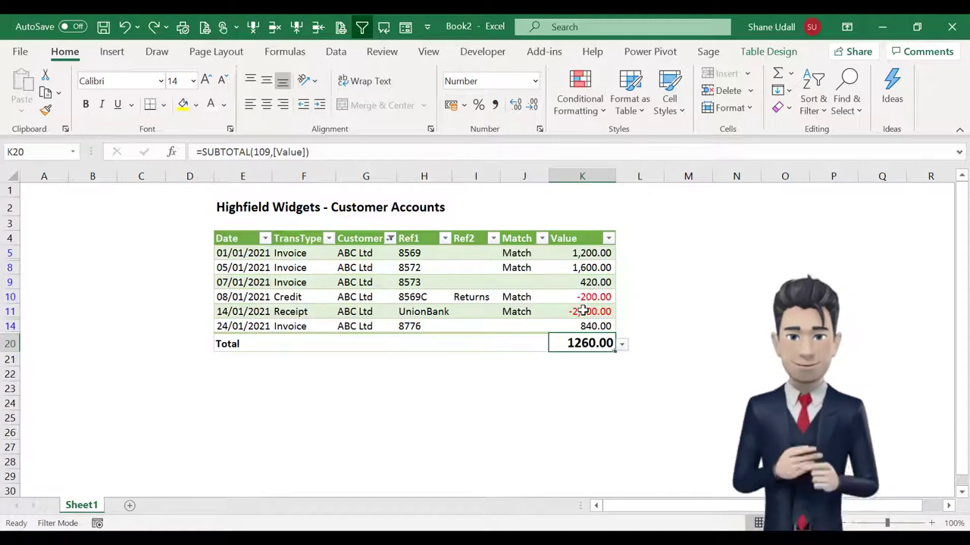
pyautogui.hotkey('ctrl', 'z')
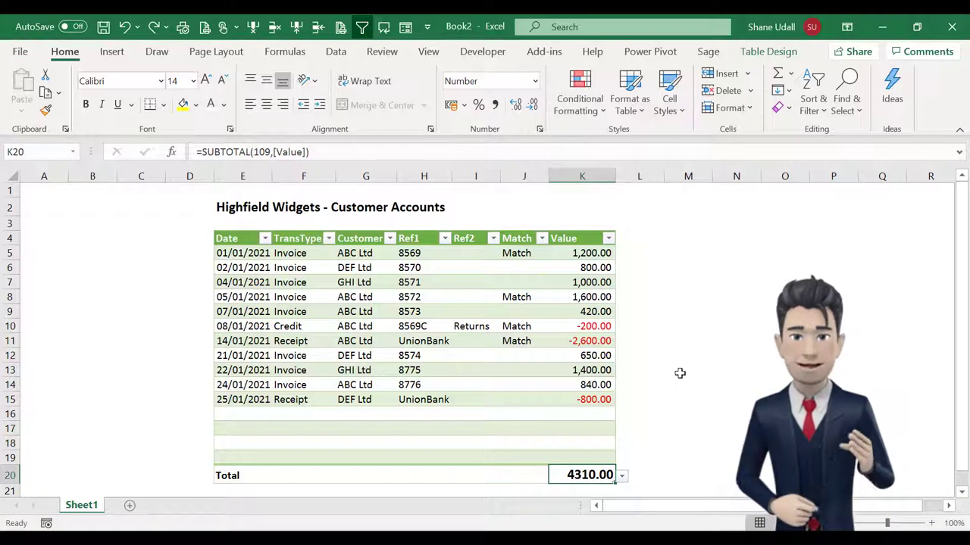
pyautogui.click(464, 311)
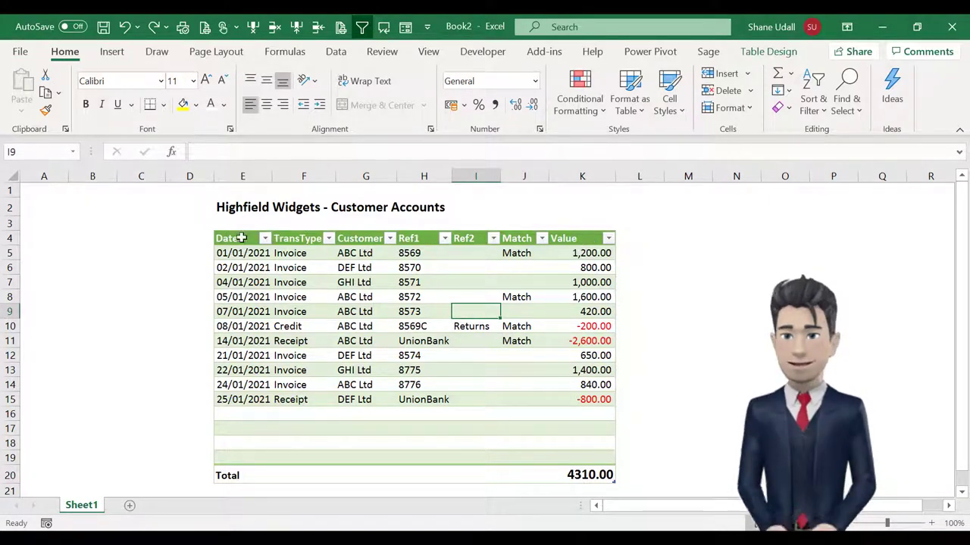
pyautogui.click(580, 476)
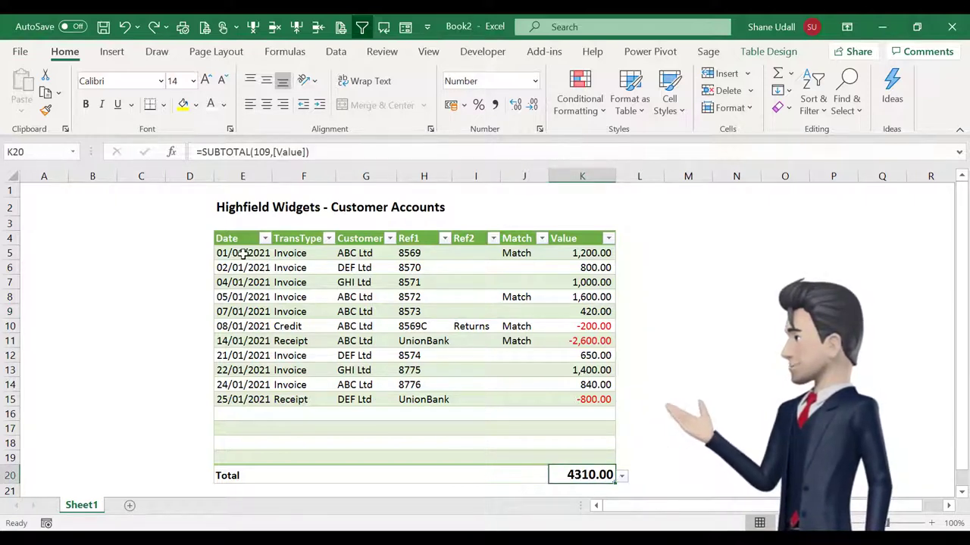
pyautogui.moveTo(246, 255); pyautogui.dragTo(568, 447)
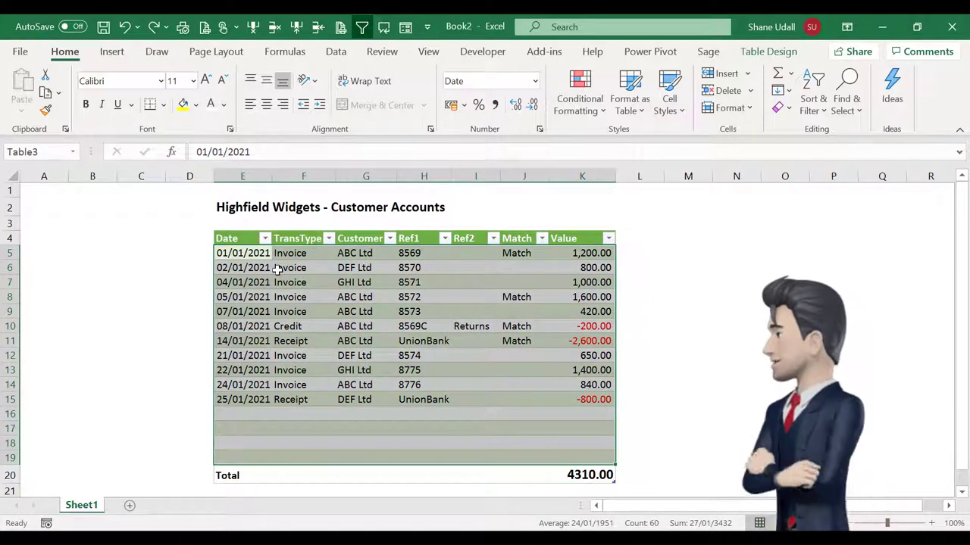
pyautogui.click(252, 252)
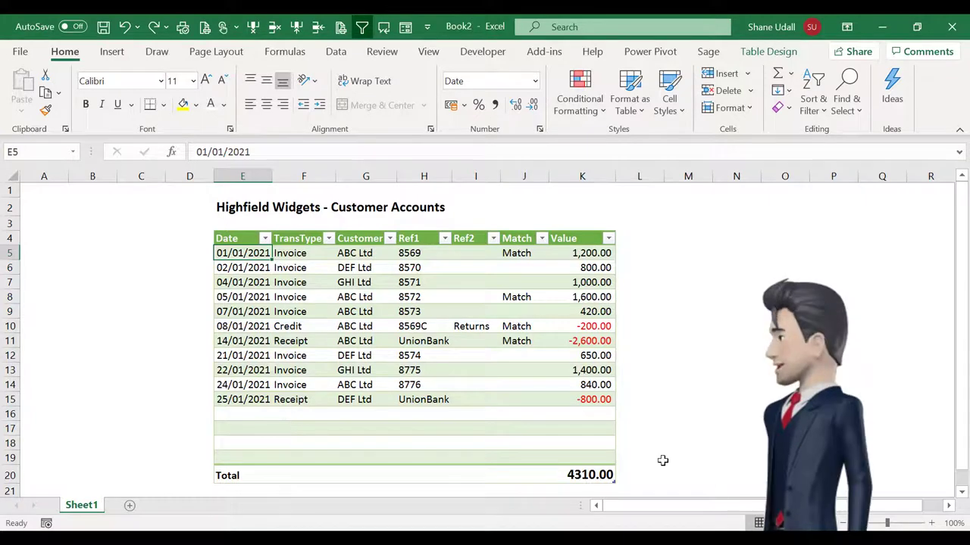
pyautogui.click(599, 475)
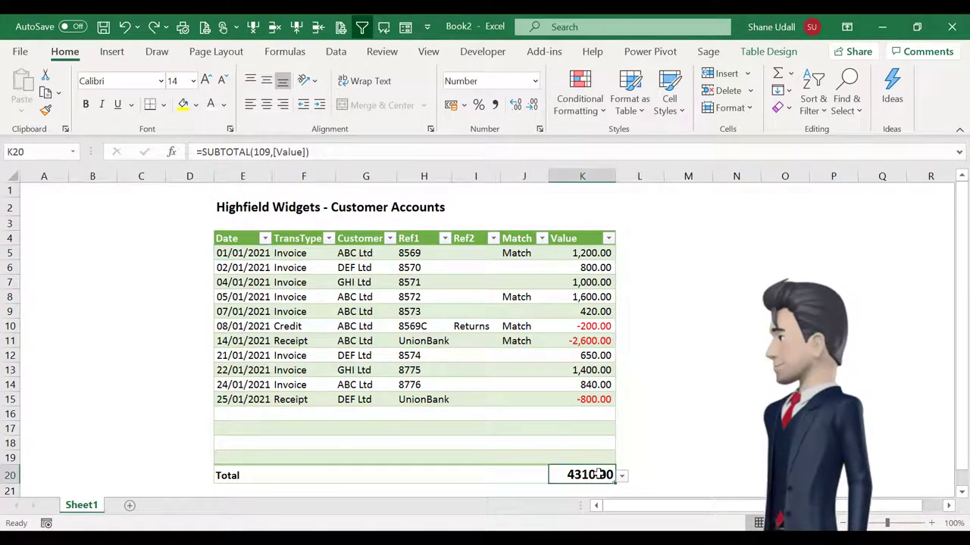